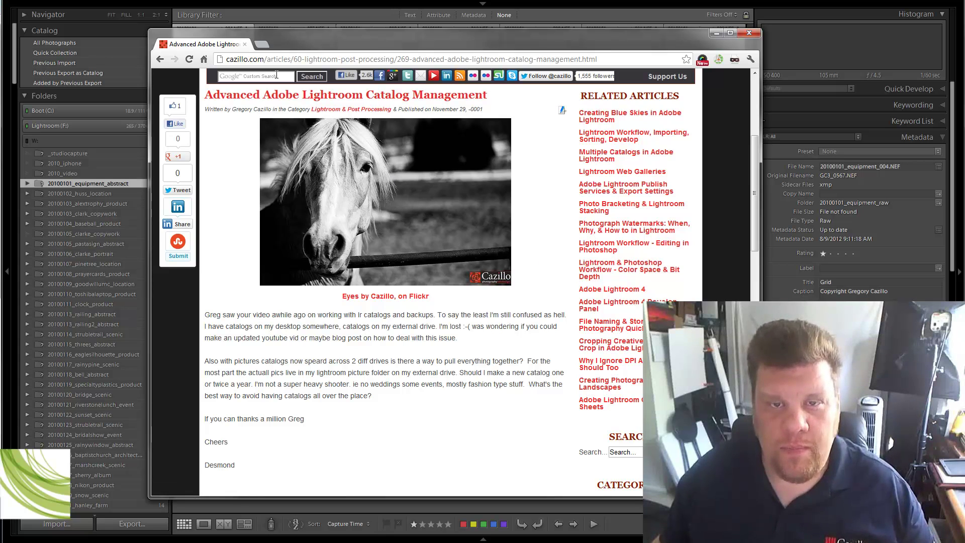
Read the Advanced Adobe Lightroom Catalog Management article from the page header through the reader's question, and minimize the browser.
scroll(449, 184, up, 5)
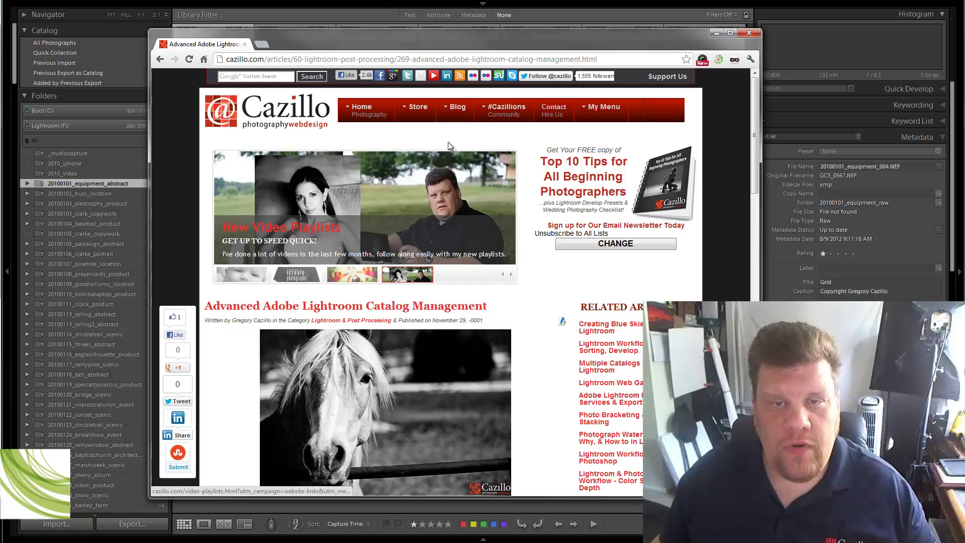
mouse_move(457, 118)
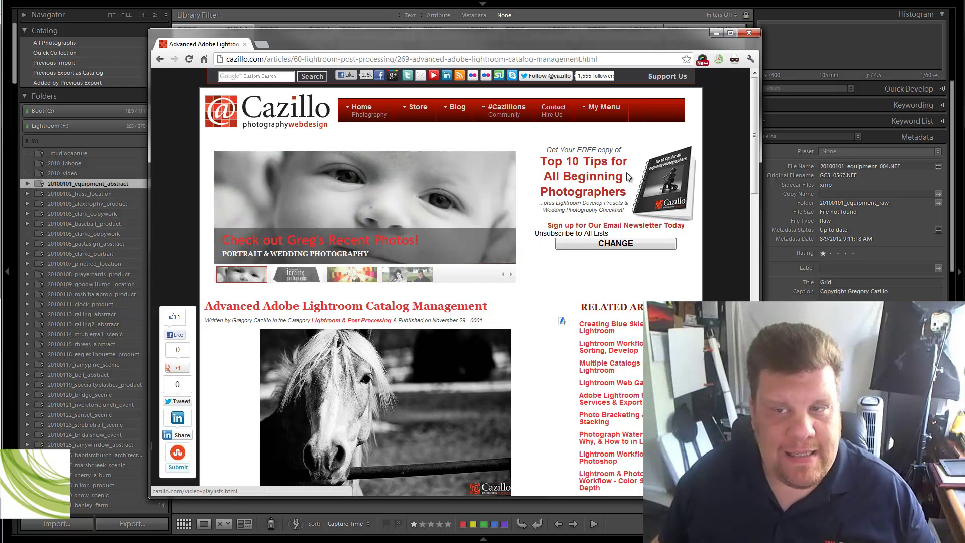
drag(754, 166, 753, 220)
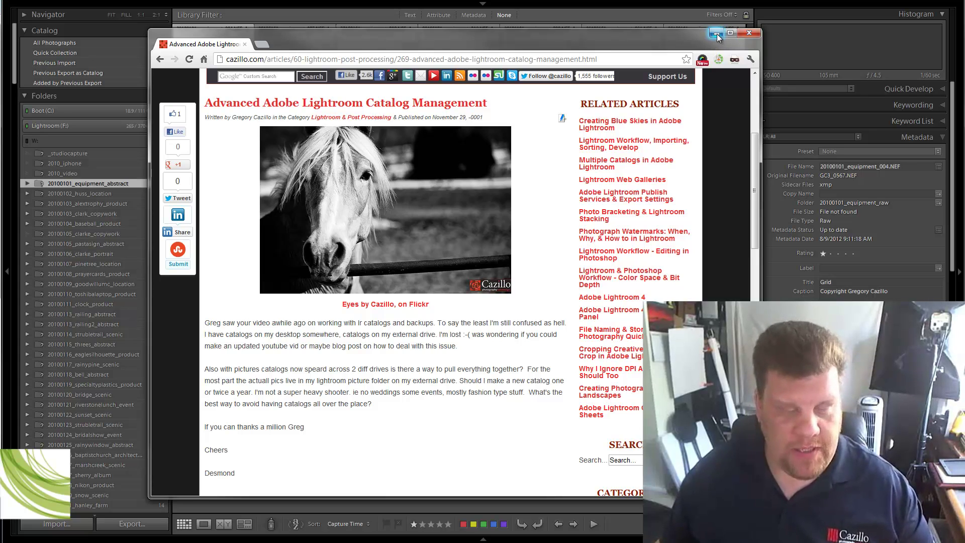
click(717, 35)
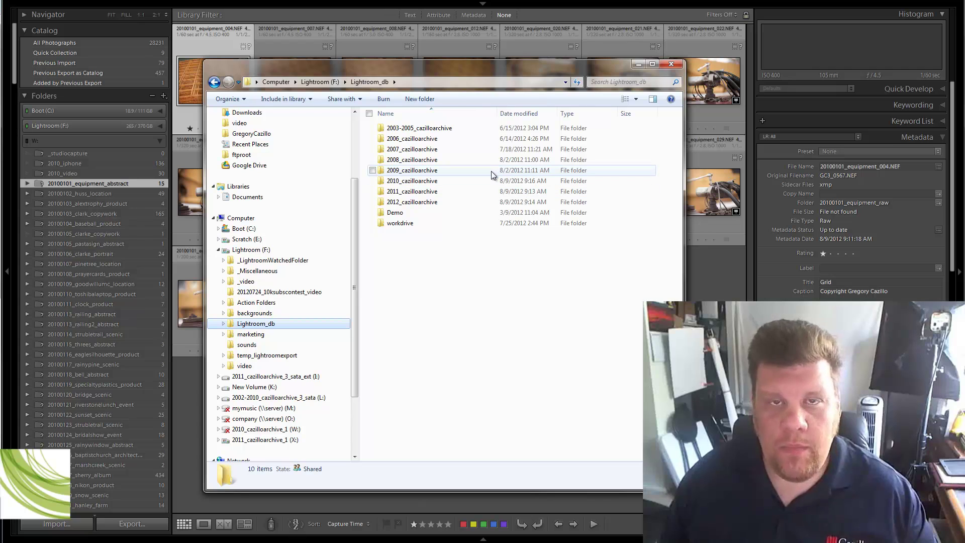
Examine the catalog folders in Lightroom_db and the contents of the Documents library, and return to Lightroom.
click(468, 320)
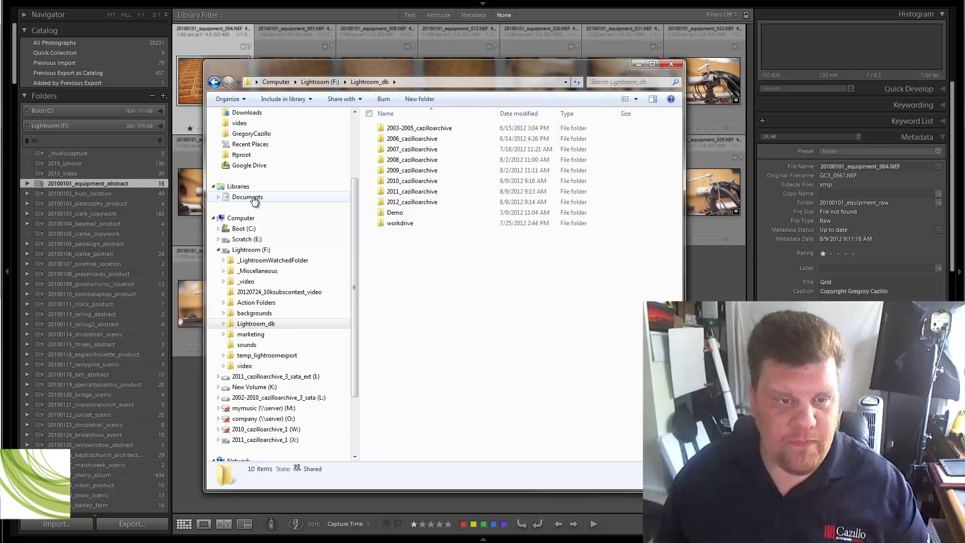
click(251, 197)
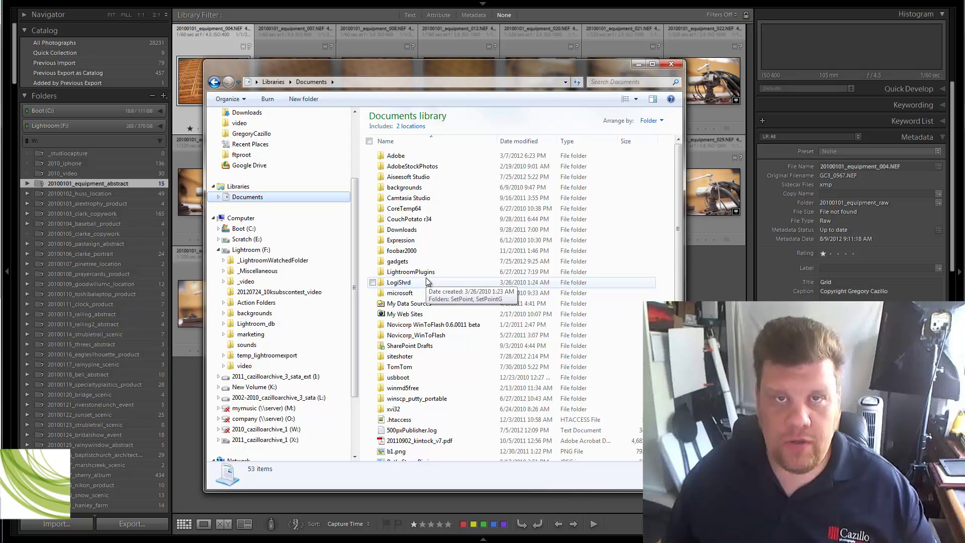
click(247, 50)
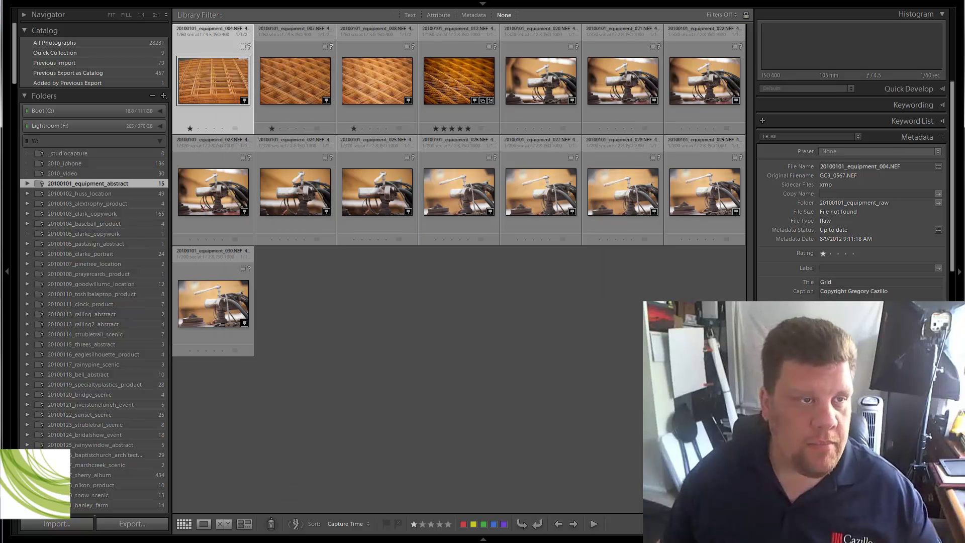
Inspect the Documents library as a location for a new catalog, and leave without creating one.
click(14, 1)
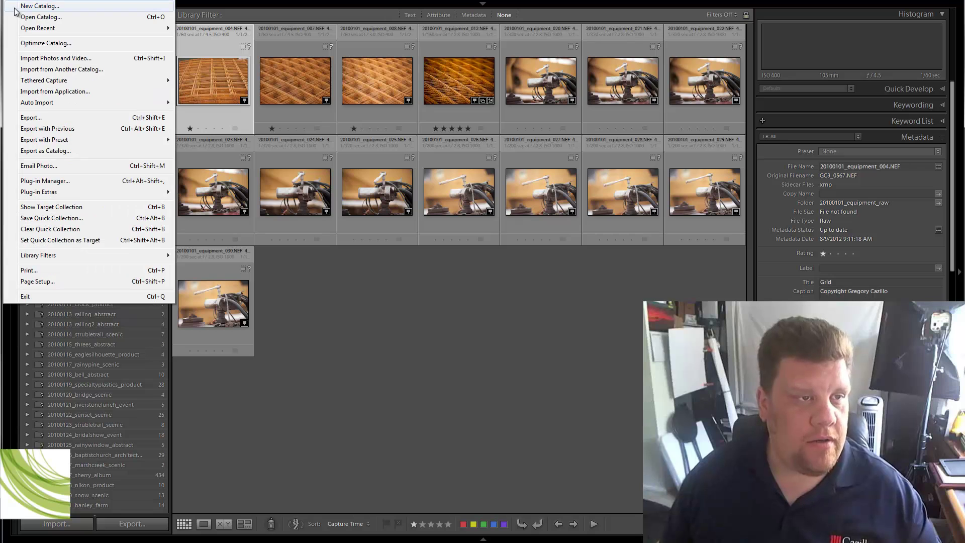
click(30, 6)
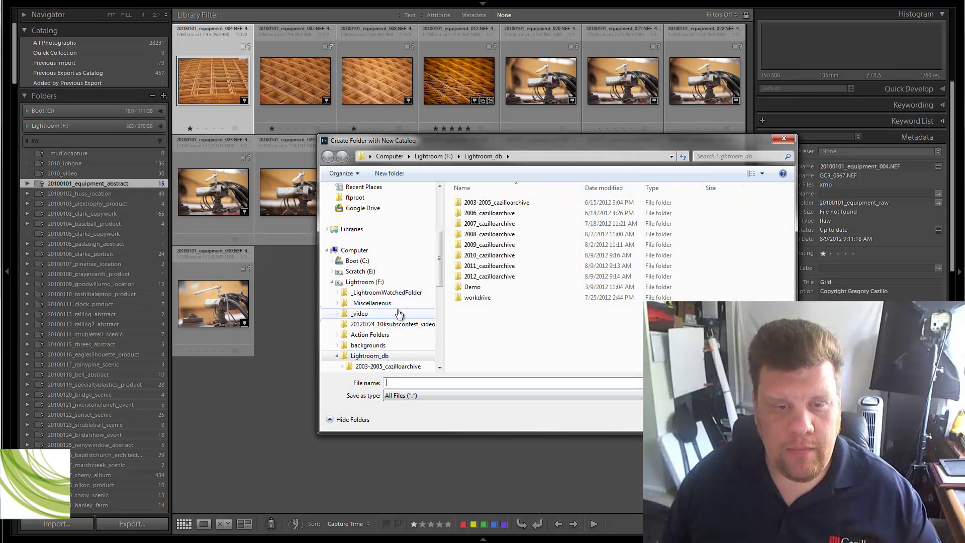
click(359, 233)
double_click(476, 235)
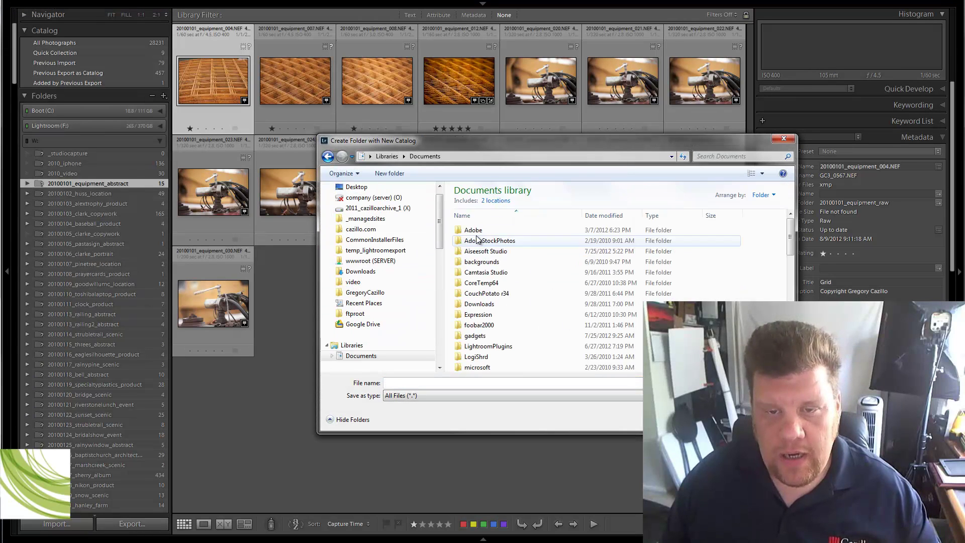
scroll(553, 302, down, 1)
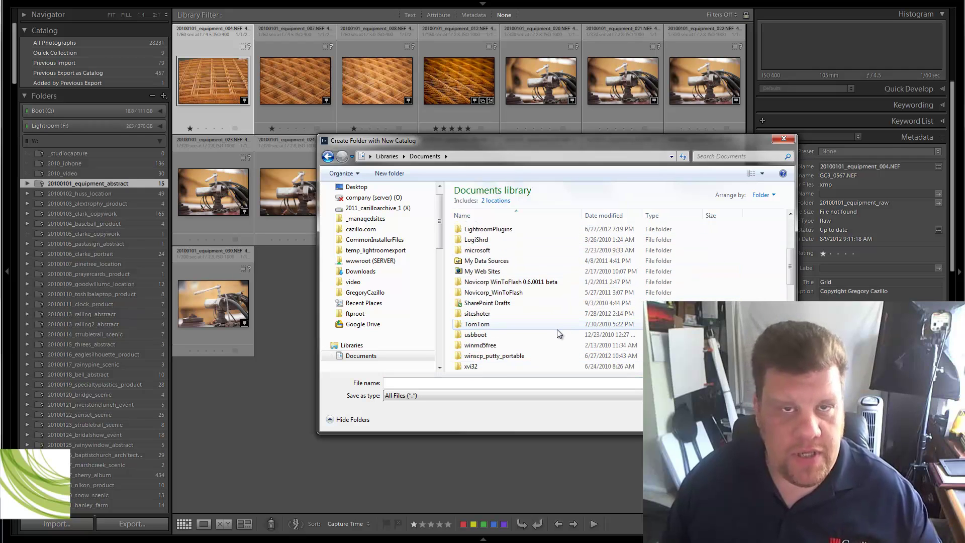
click(463, 383)
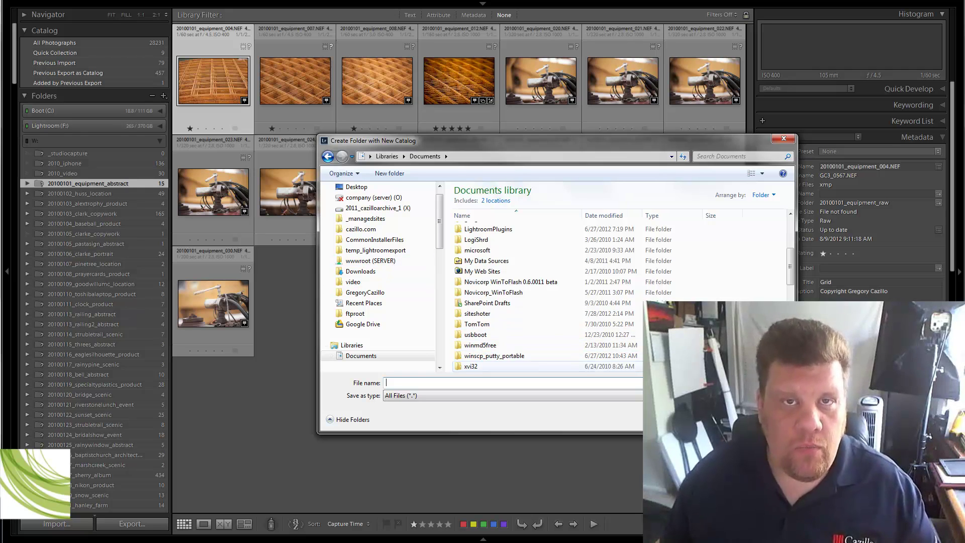
key(Tab)
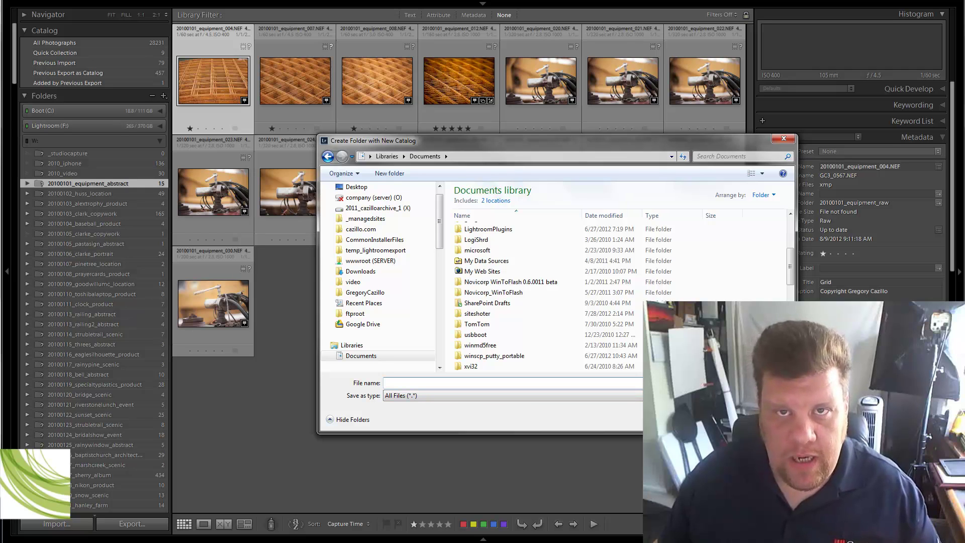
key(Escape)
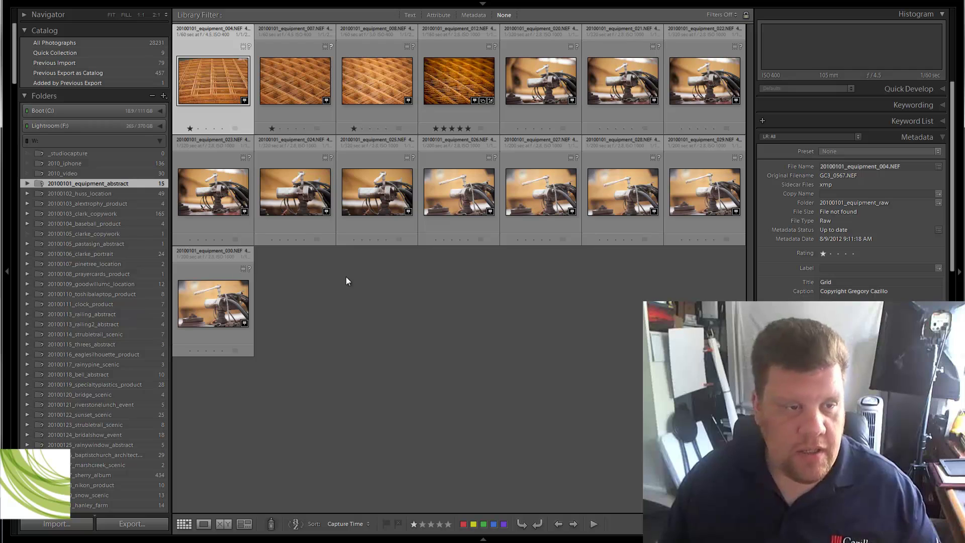
View the Find Missing Folder dialog for 20100101_equipment_abstract, and leave it without relinking the folder.
right_click(143, 181)
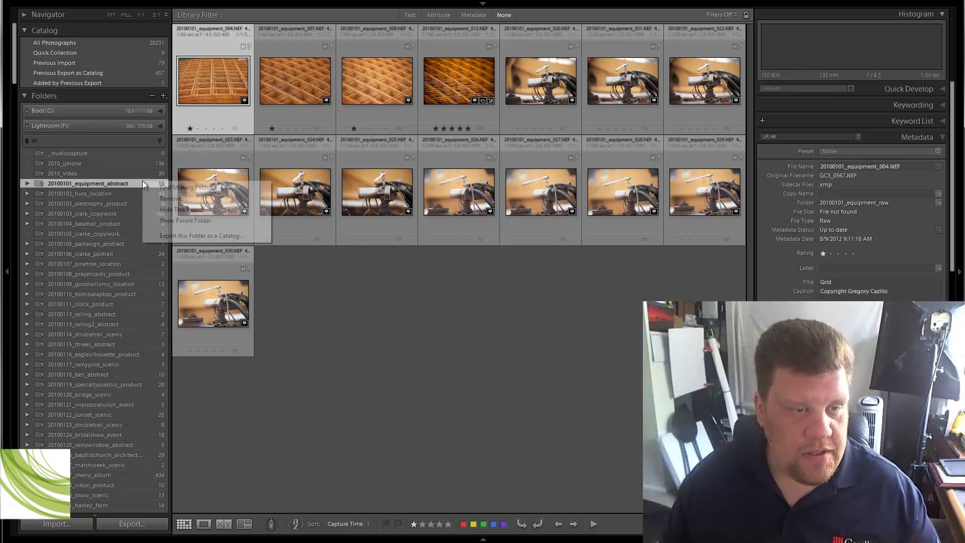
click(171, 188)
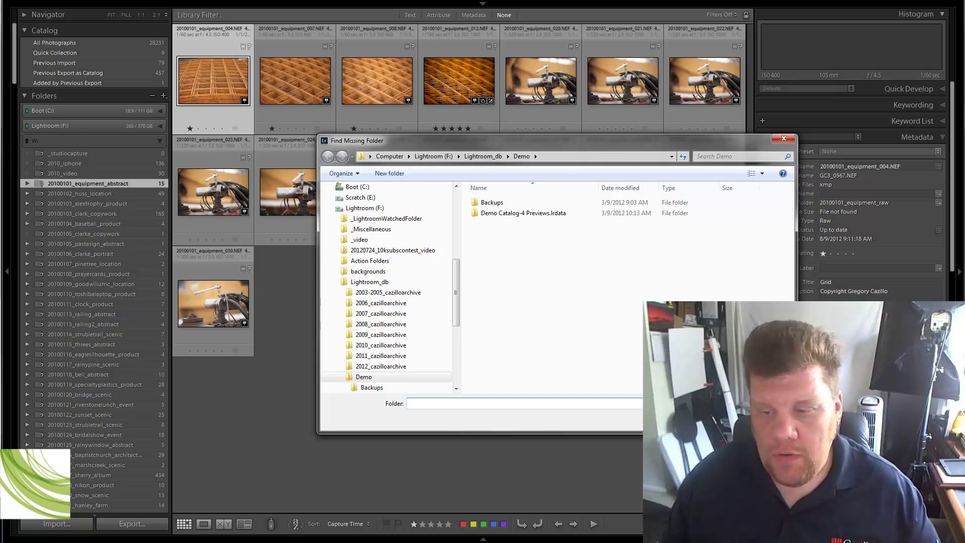
key(Escape)
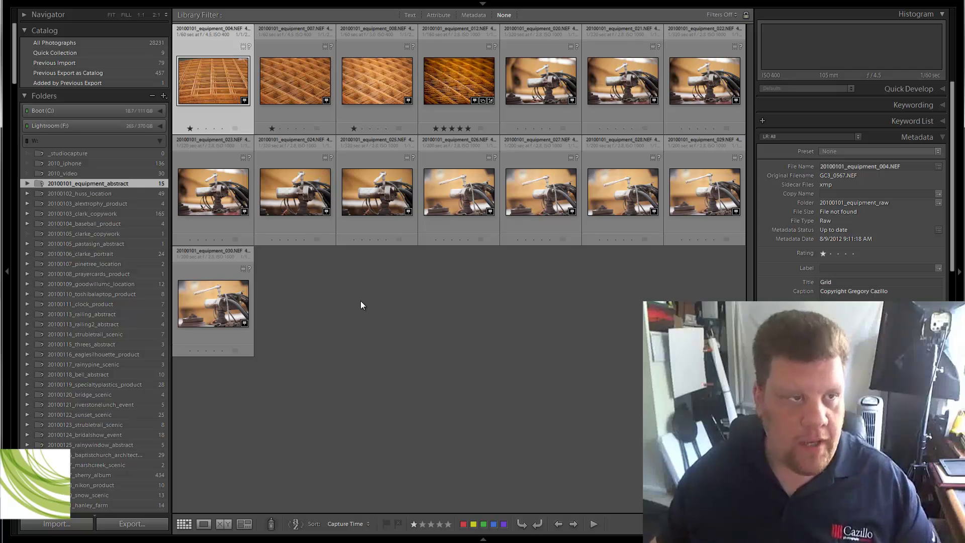
Look over the list of recently opened catalogs without switching to another catalog.
click(12, 2)
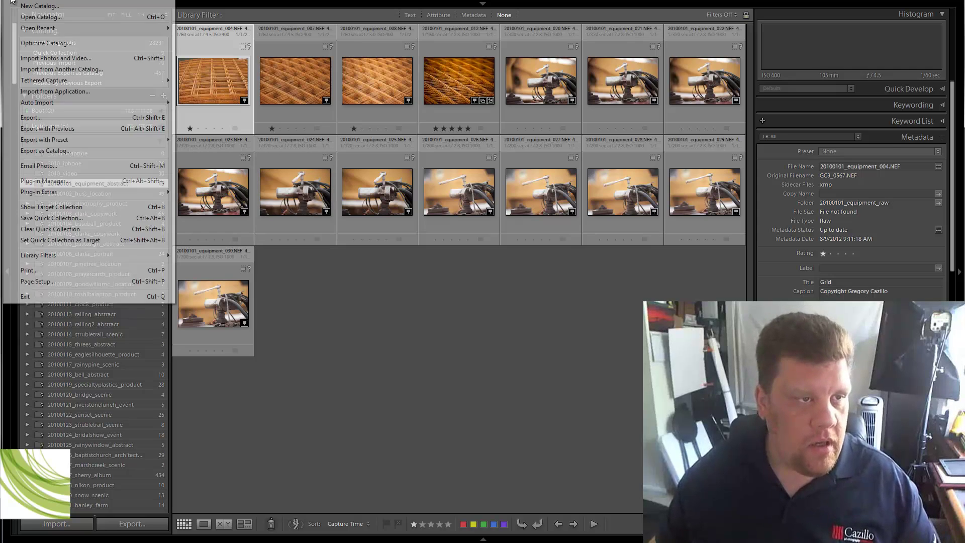
mouse_move(74, 31)
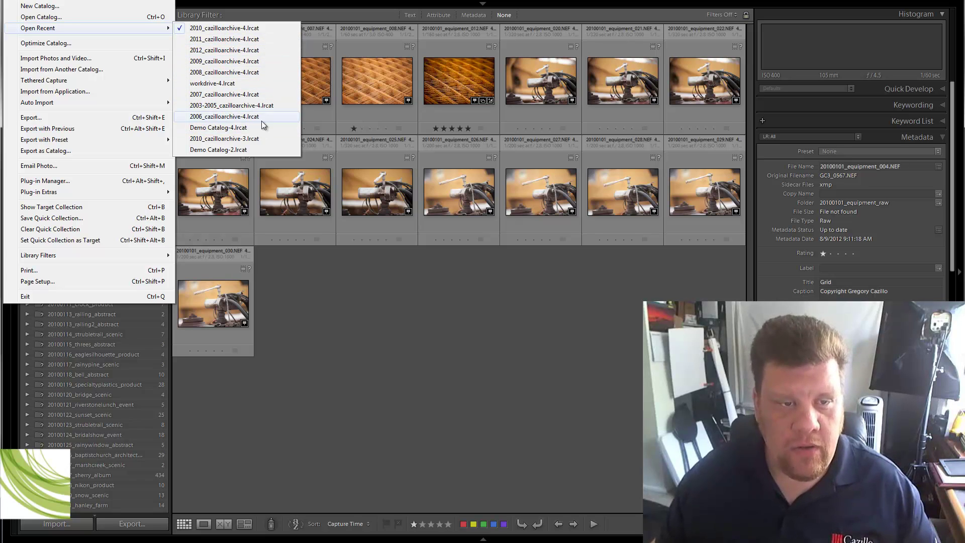
key(Left)
key(Left)
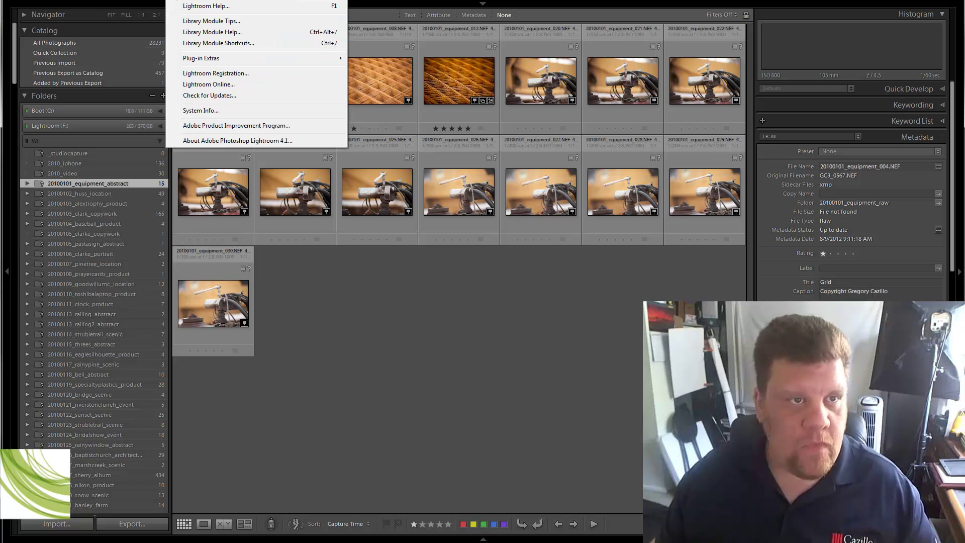
key(Escape)
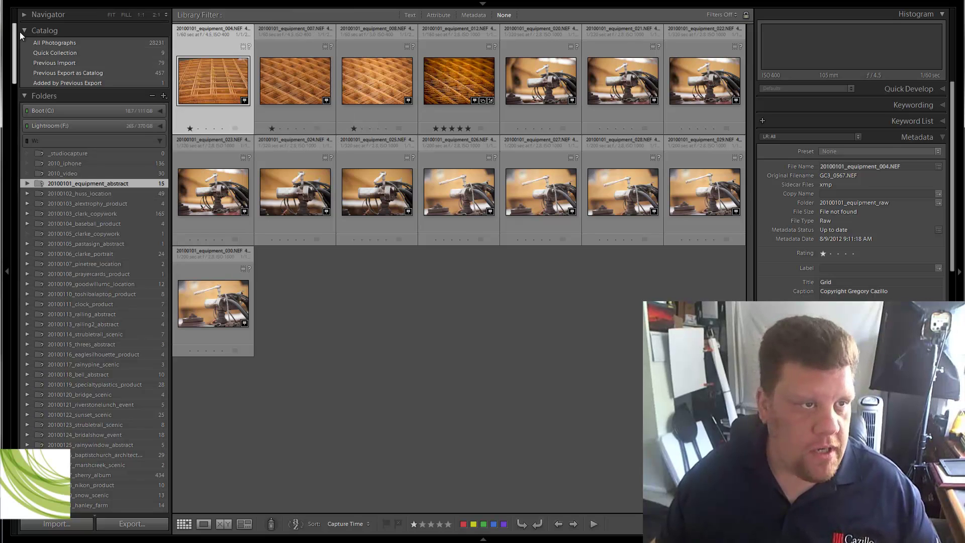
Preview importing from Demo Catalog-4.lrcat into the current catalog, check the folder and file handling options, and cancel the import.
click(15, 2)
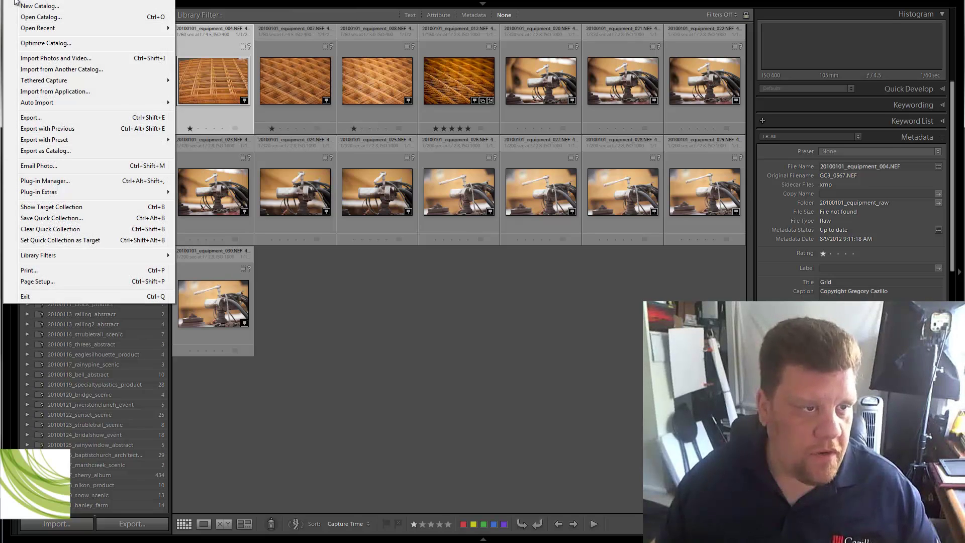
click(80, 70)
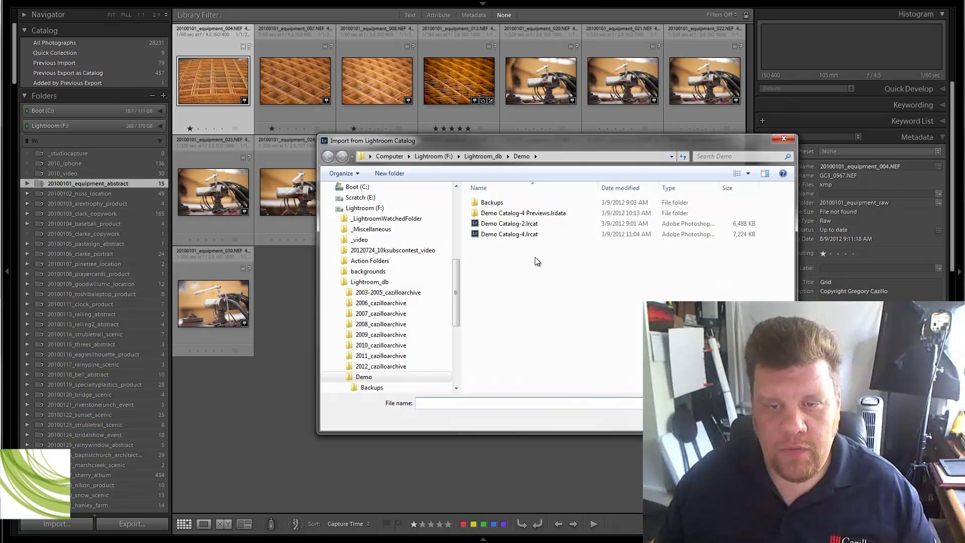
click(522, 235)
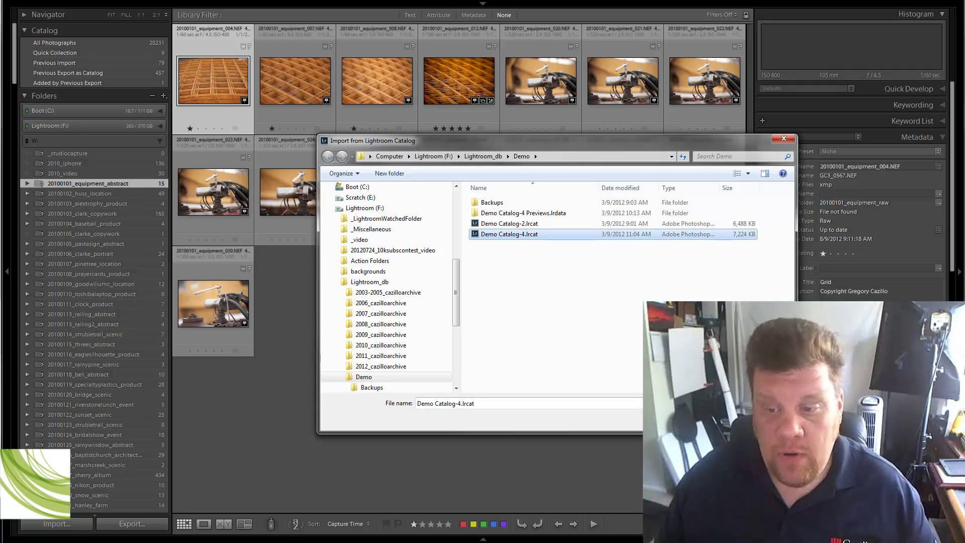
key(Return)
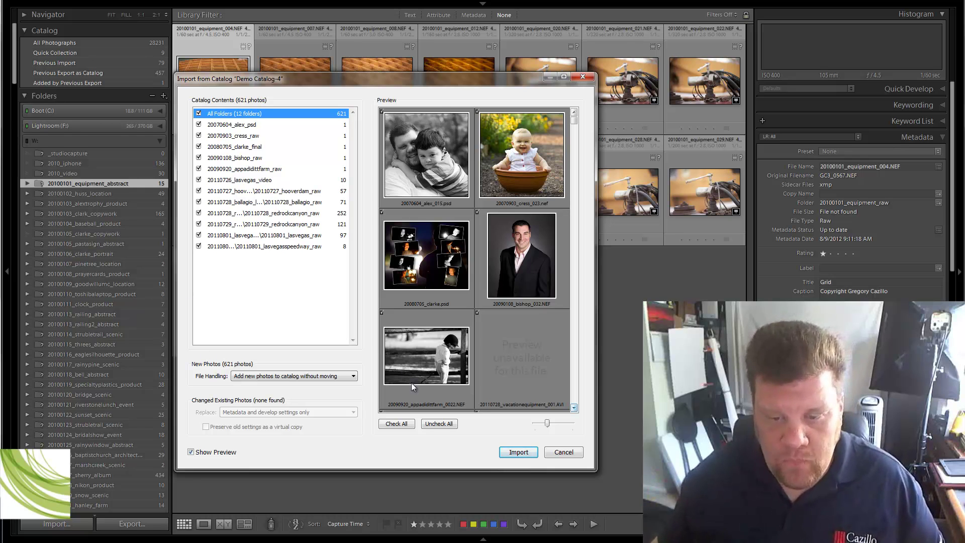
click(559, 454)
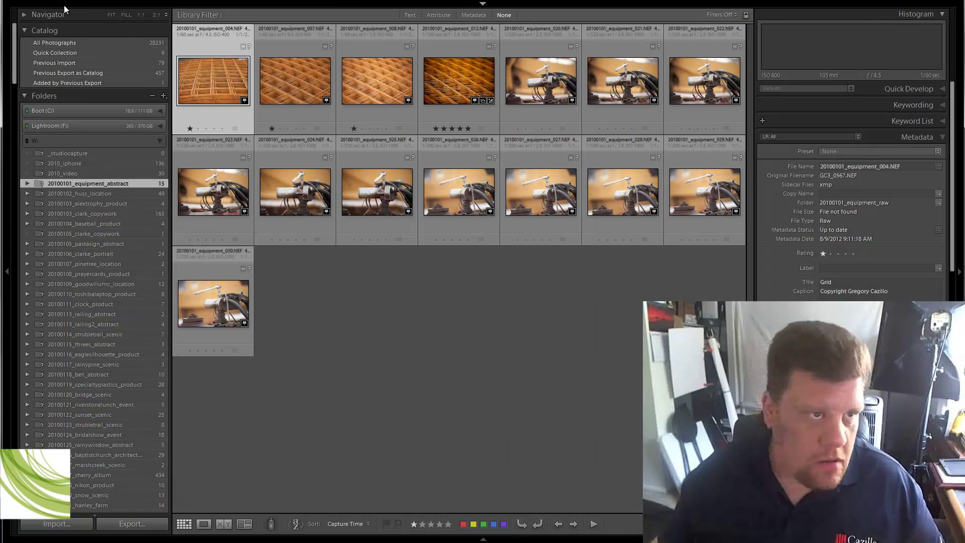
Review the Export as Catalog options for negative files and previews, and cancel the export.
click(8, 2)
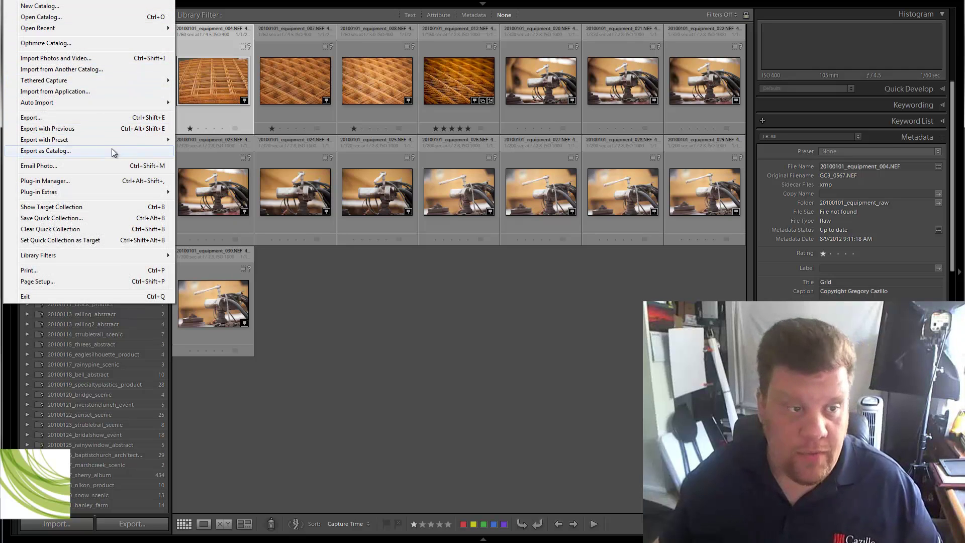
click(113, 151)
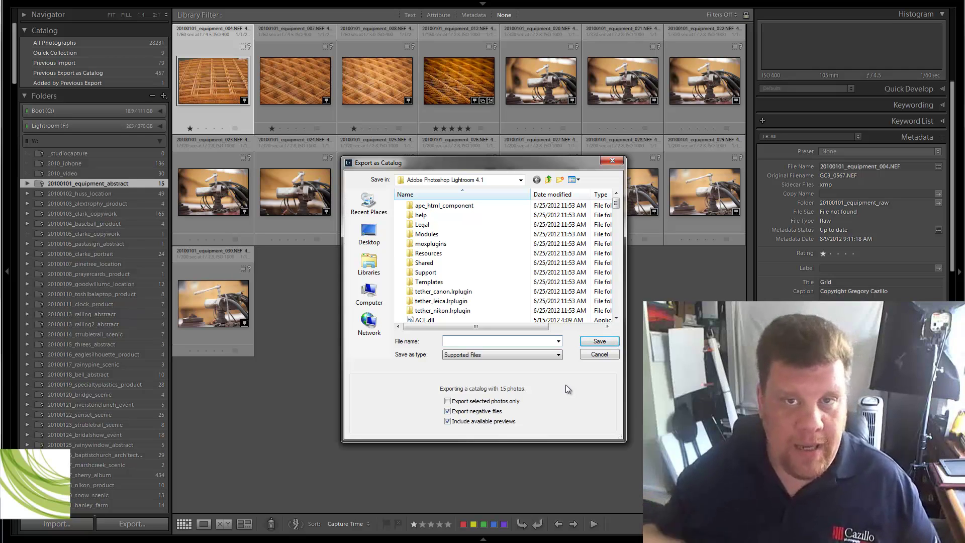
click(608, 358)
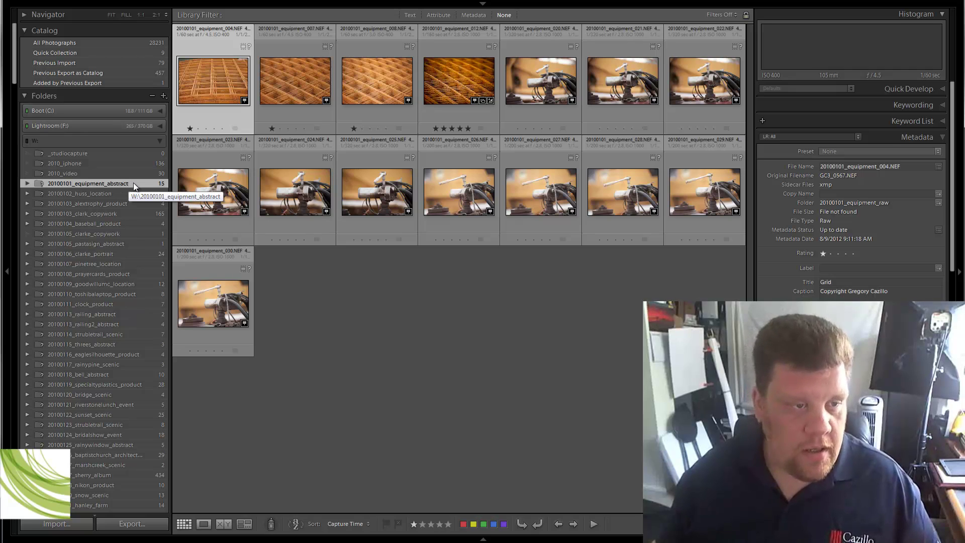
Show the parent folder of 20100101_equipment_abstract and display all photos in the W: folder.
right_click(133, 184)
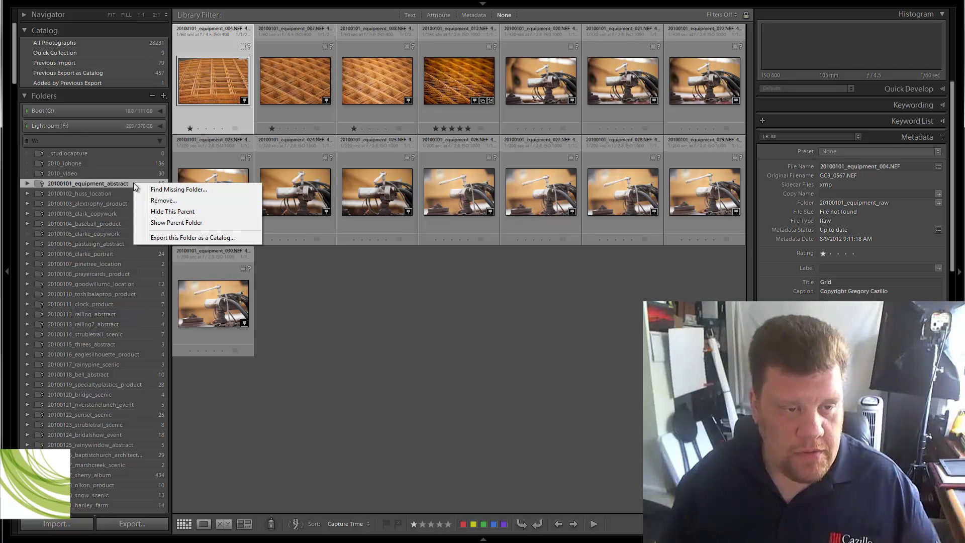
click(159, 223)
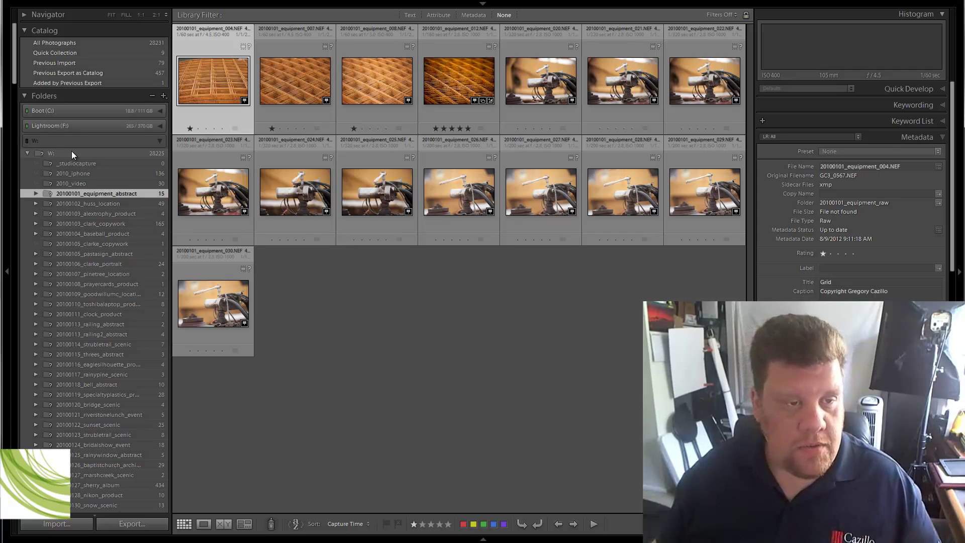
click(113, 151)
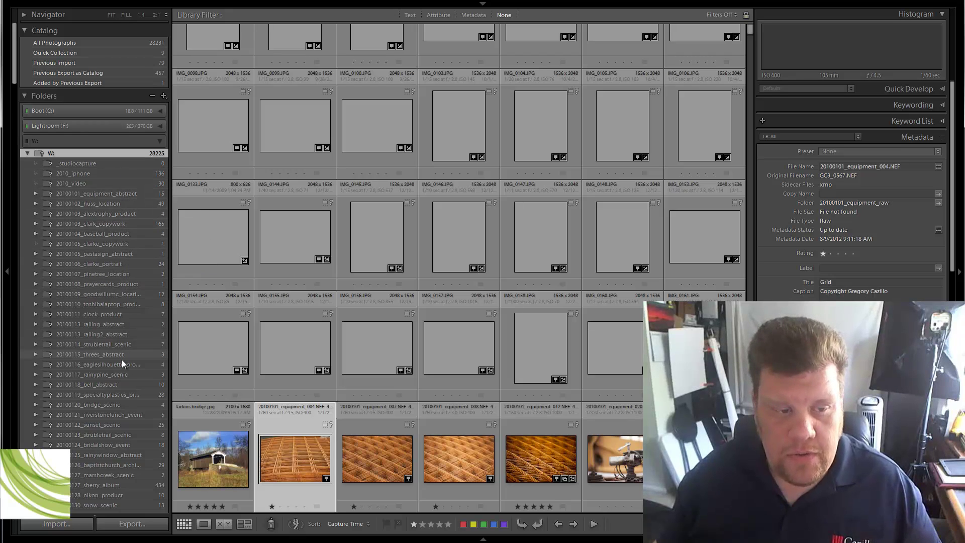
Compare the folder commands offered for W: and one of its subfolders, and look through the folder list.
right_click(111, 157)
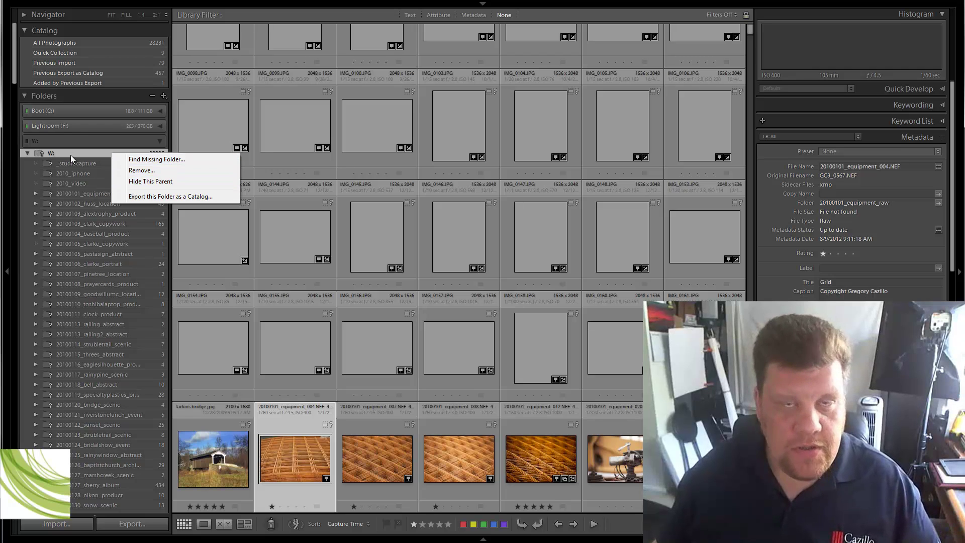
right_click(86, 230)
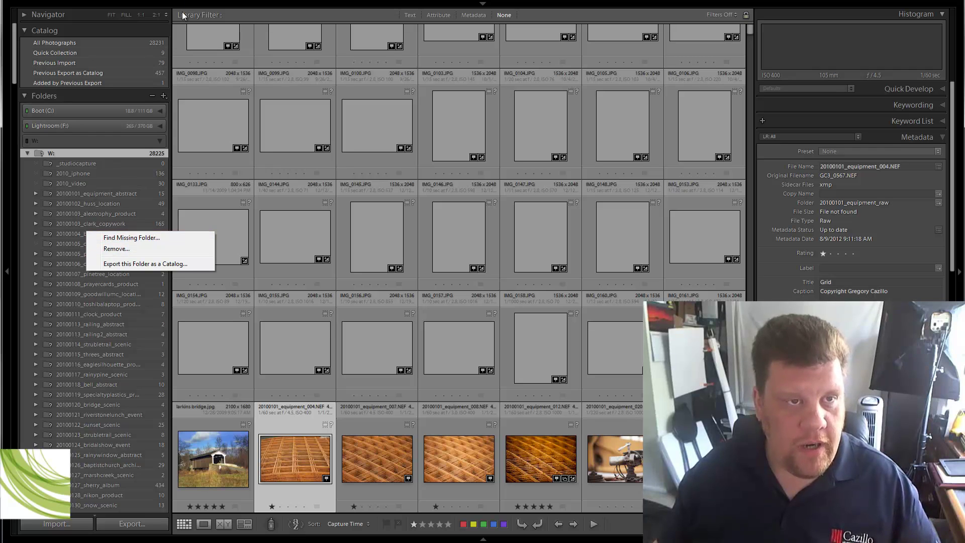
key(Escape)
scroll(121, 321, down, 15)
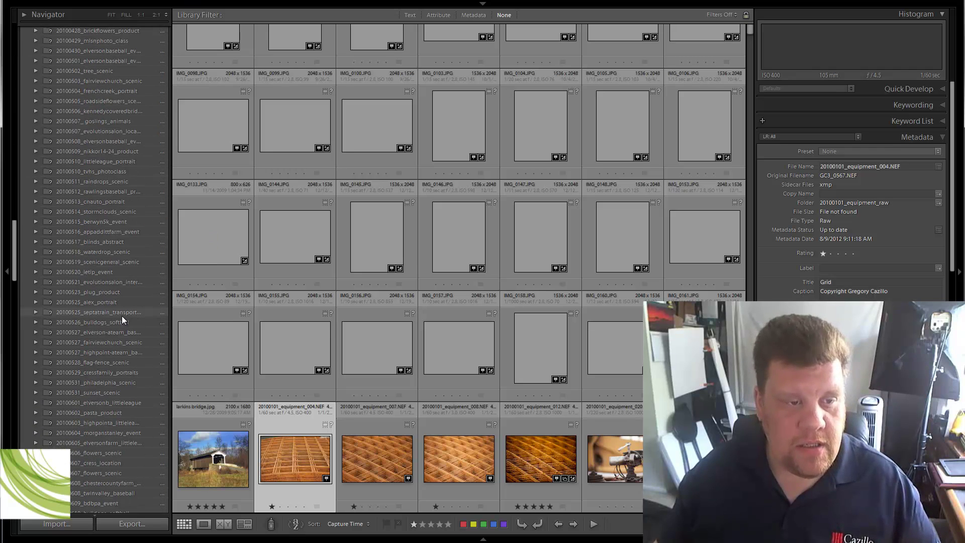
Review the folder commands for W:, open Find Missing Folder for it, and cancel the dialog.
scroll(121, 316, up, 1)
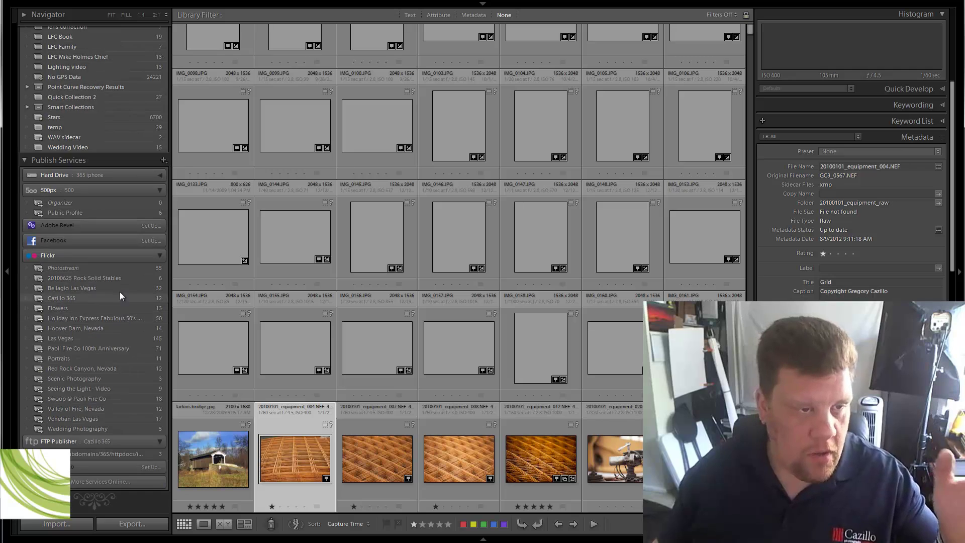
scroll(119, 292, up, 14)
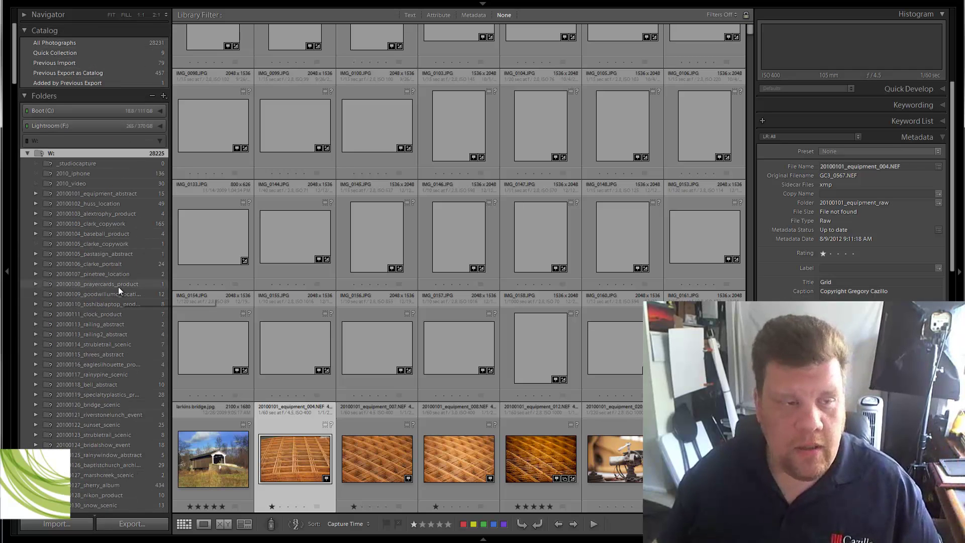
right_click(110, 164)
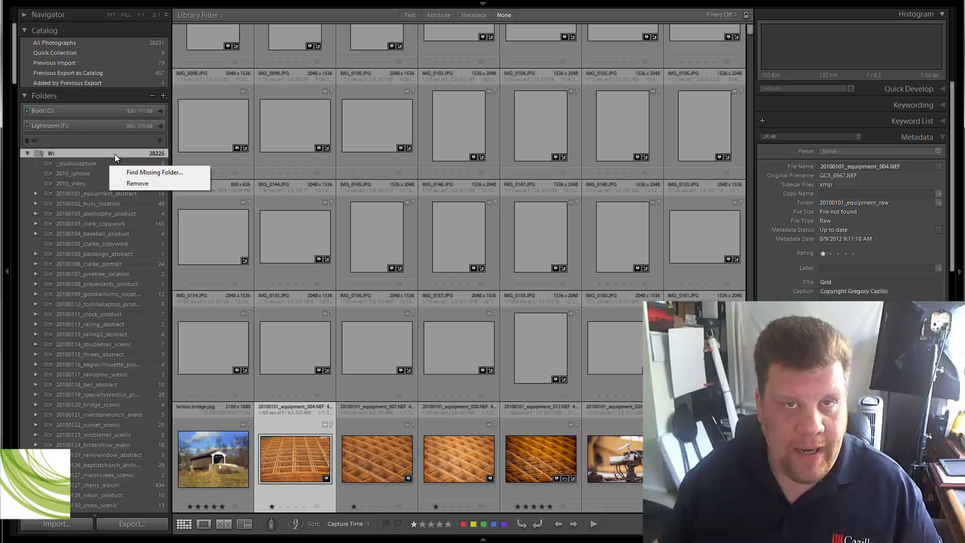
right_click(115, 154)
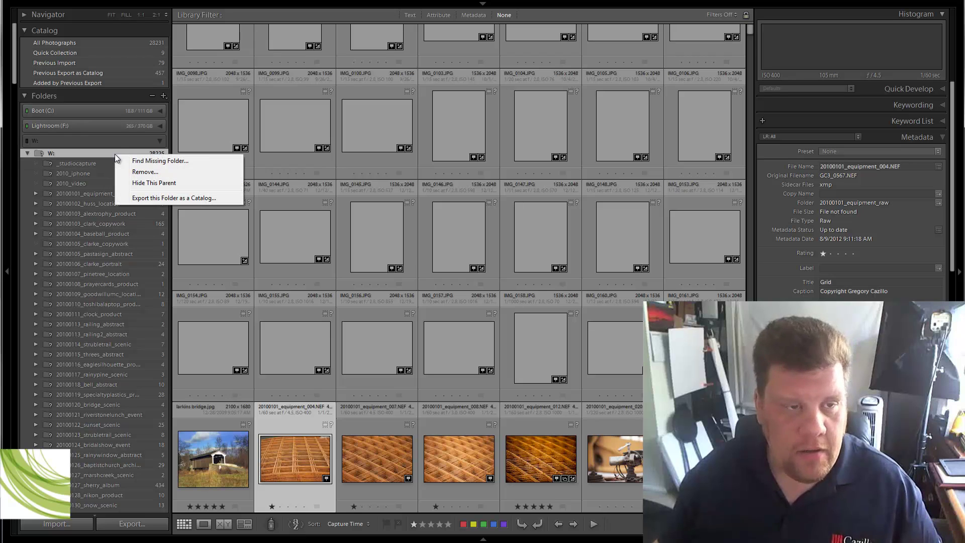
click(157, 161)
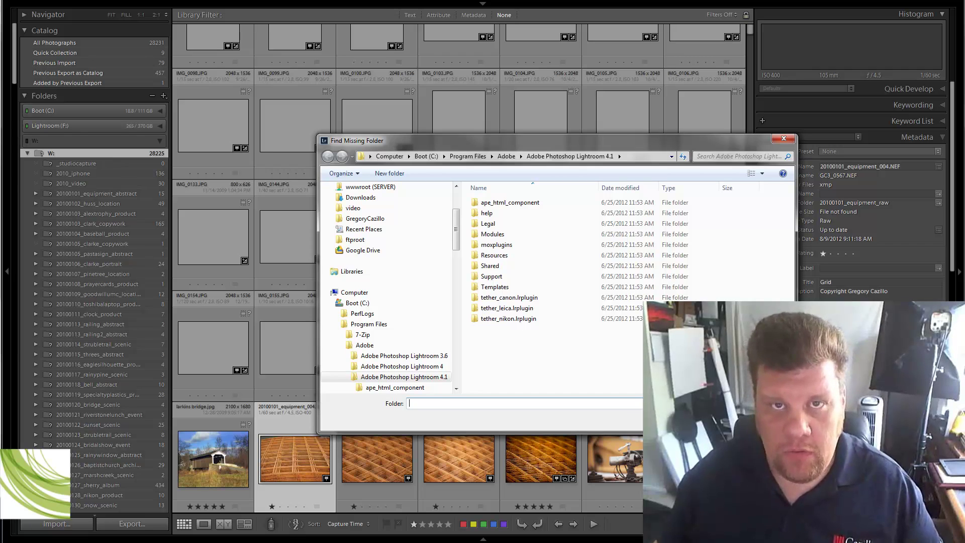
key(Escape)
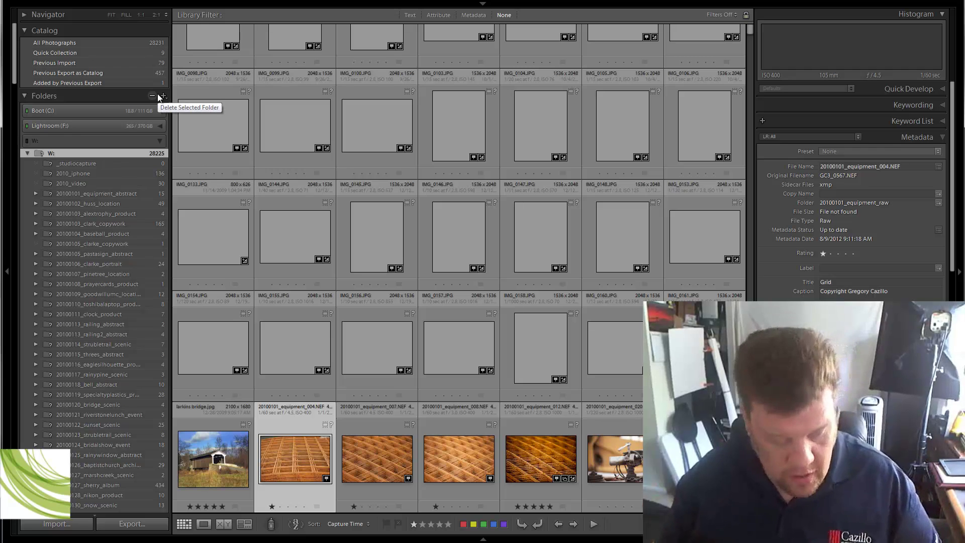
Switch to Windows Explorer, create a folder named mynewphotographfolder on the Scratch (E:) drive, open it, and minimize the window.
key(super+e)
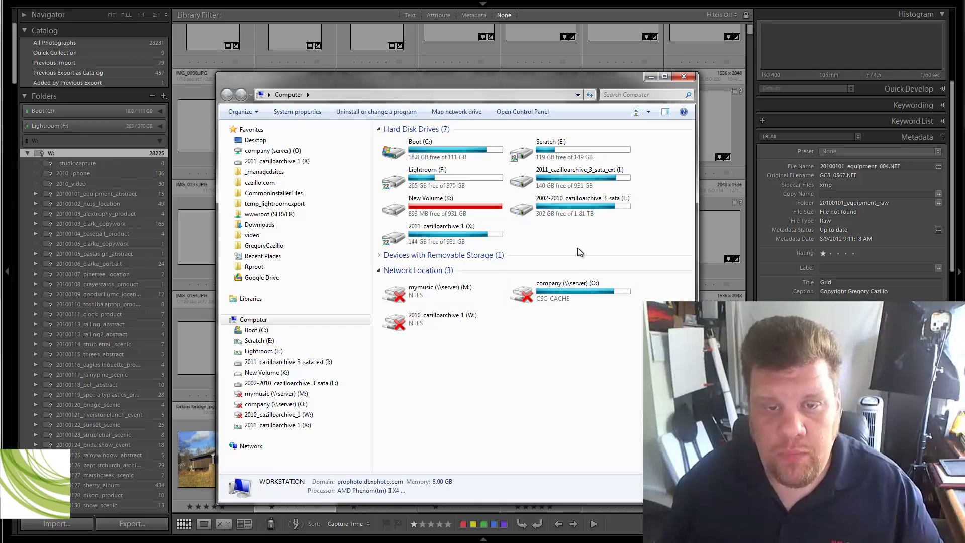
double_click(551, 143)
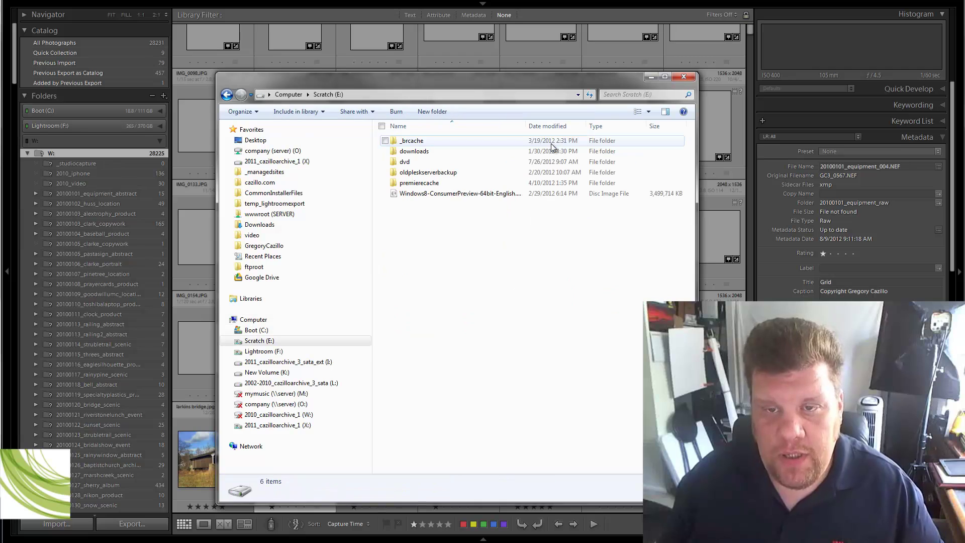
click(432, 112)
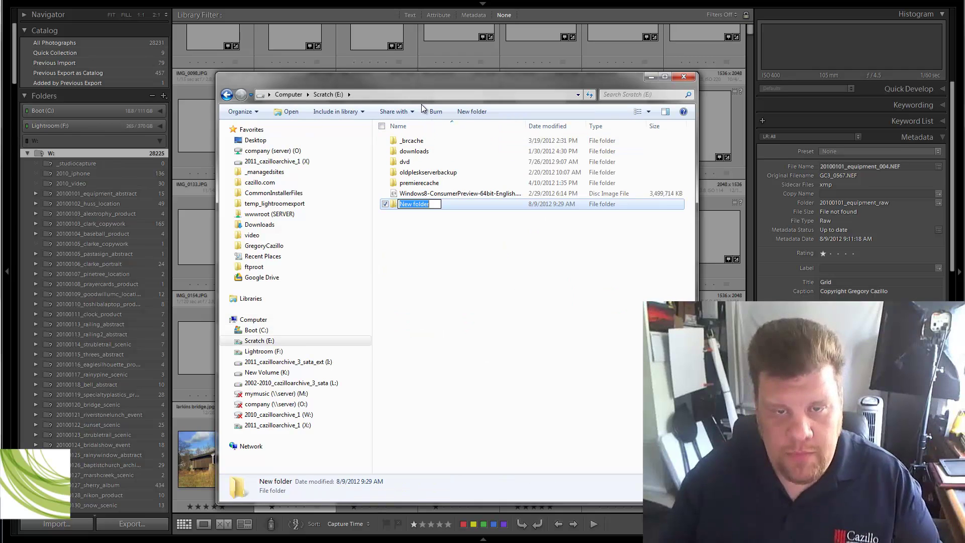
text(my)
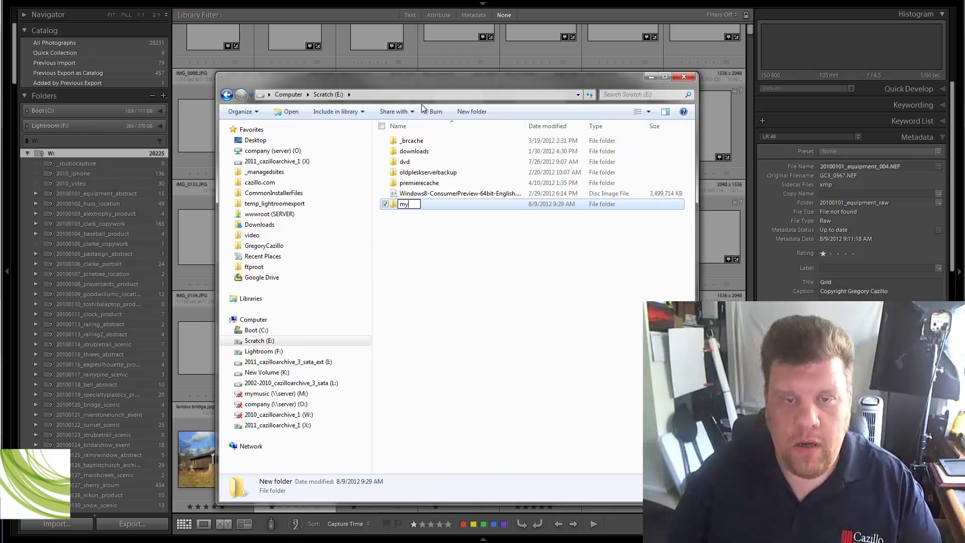
text(newpicturefolde)
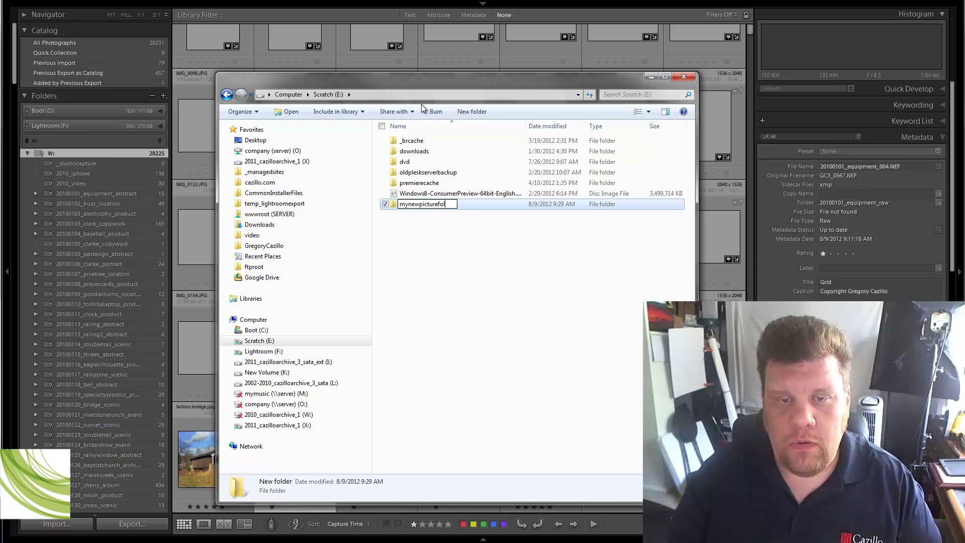
key(BackSpace)
key(BackSpace)
key(BackSpace)
key(BackSpace)
key(BackSpace)
key(BackSpace)
key(BackSpace)
key(BackSpace)
key(BackSpace)
key(BackSpace)
key(BackSpace)
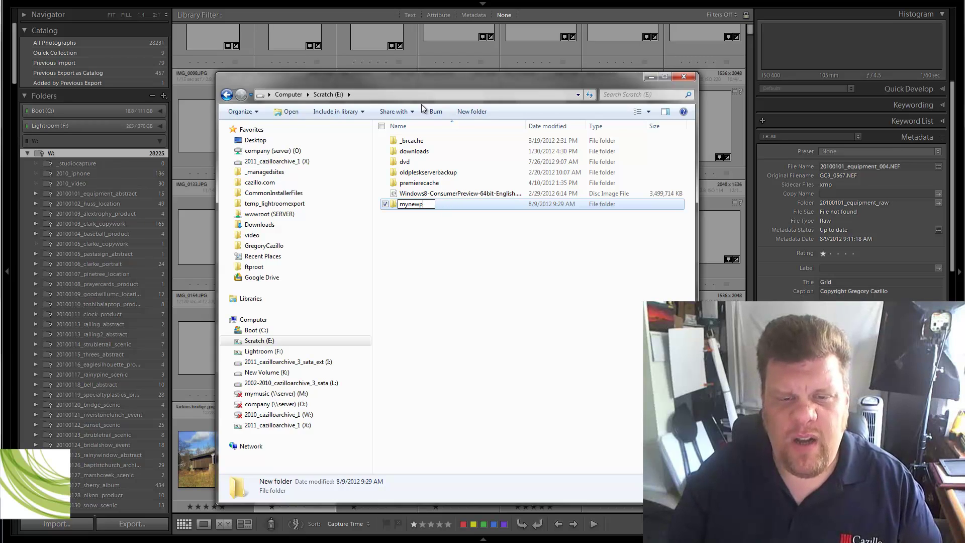
text(p)
key(BackSpace)
text(hoto)
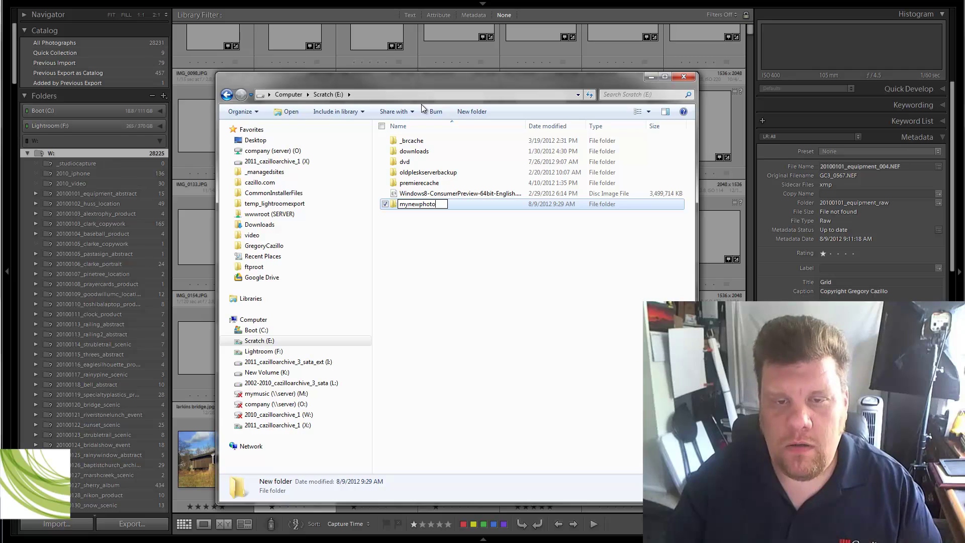
text(graphfolder)
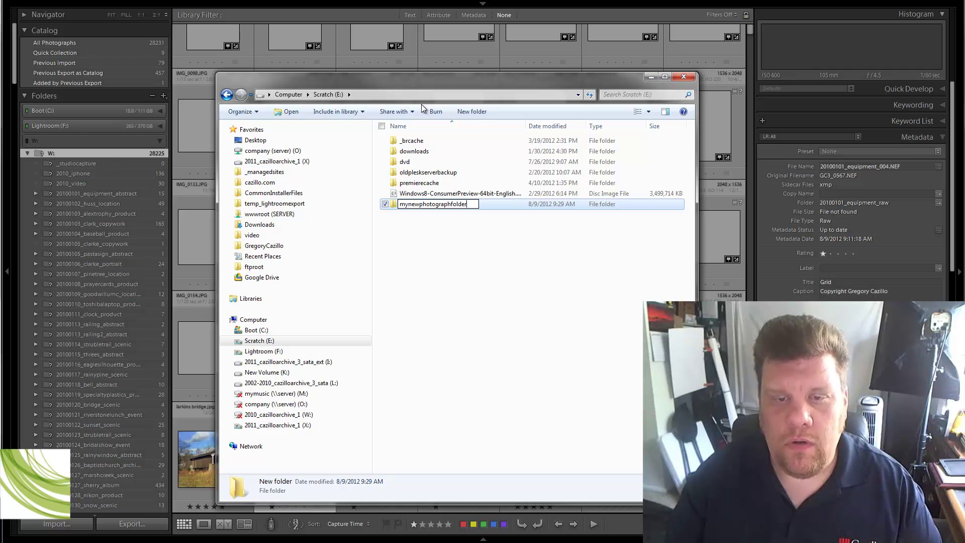
key(Return)
key(Return)
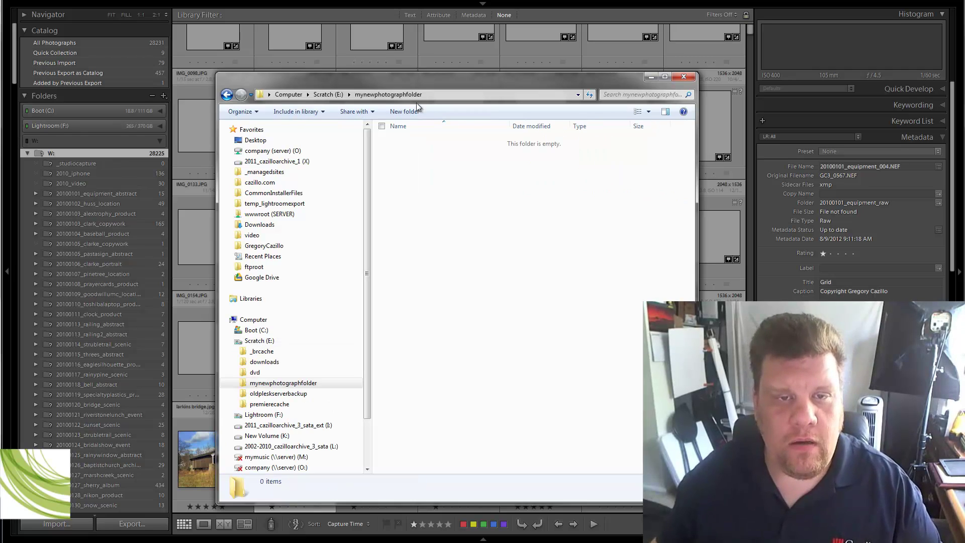
drag(442, 82, 455, 56)
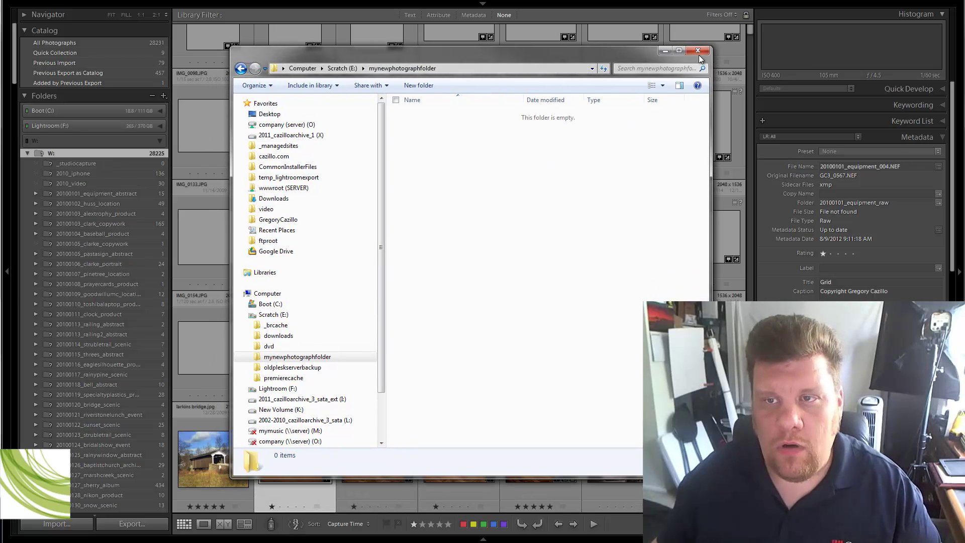
click(665, 52)
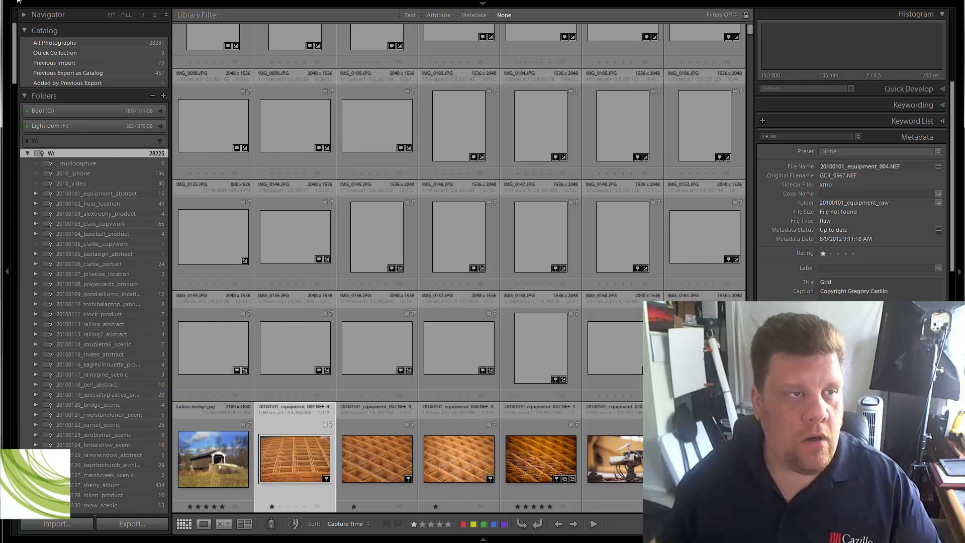
Add the existing mynewphotographfolder on Scratch (E:) to the catalog's folders and expand that drive in the folder list.
click(18, 2)
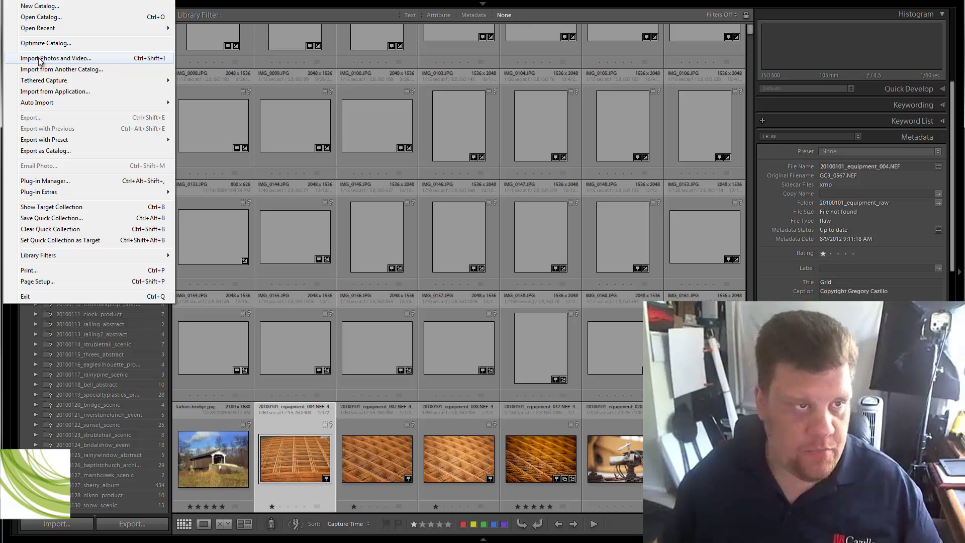
mouse_move(54, 3)
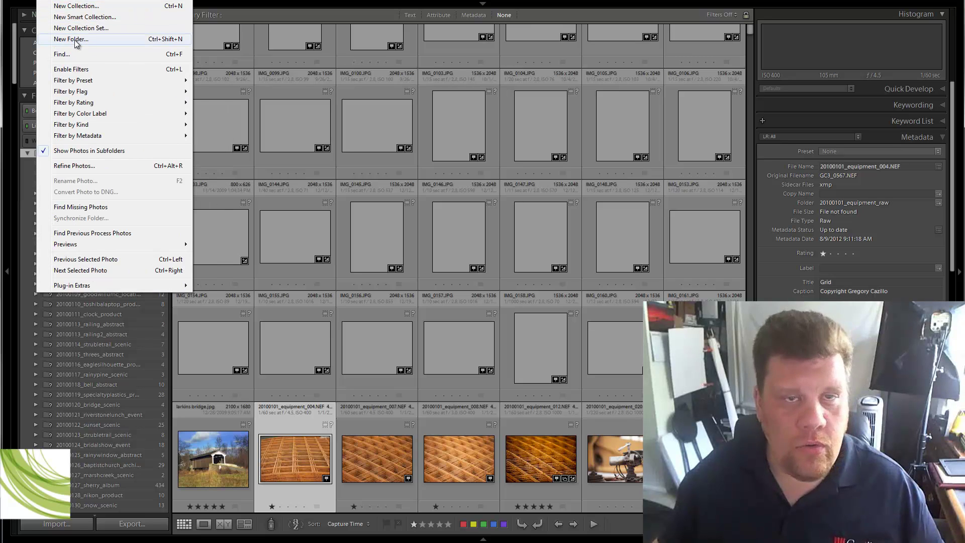
click(75, 44)
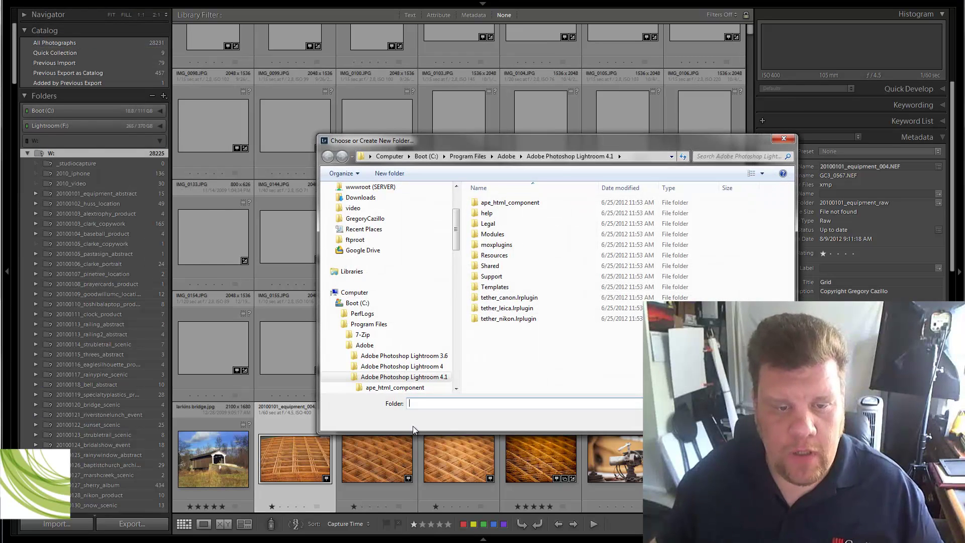
click(354, 292)
double_click(647, 215)
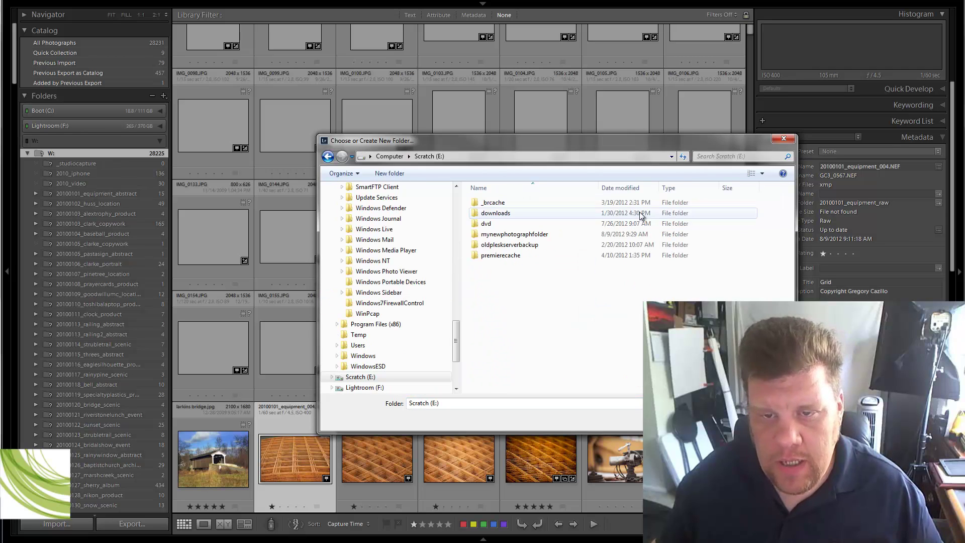
double_click(508, 234)
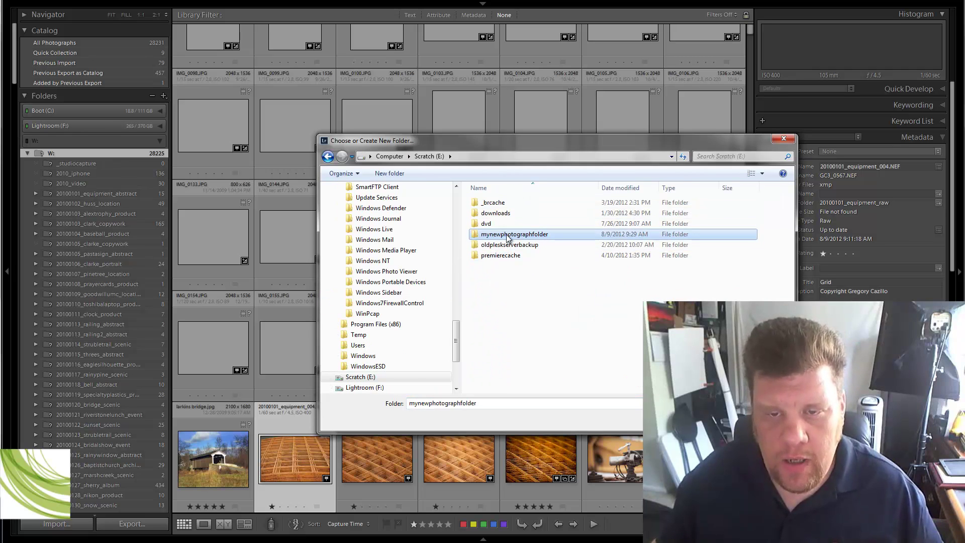
key(Return)
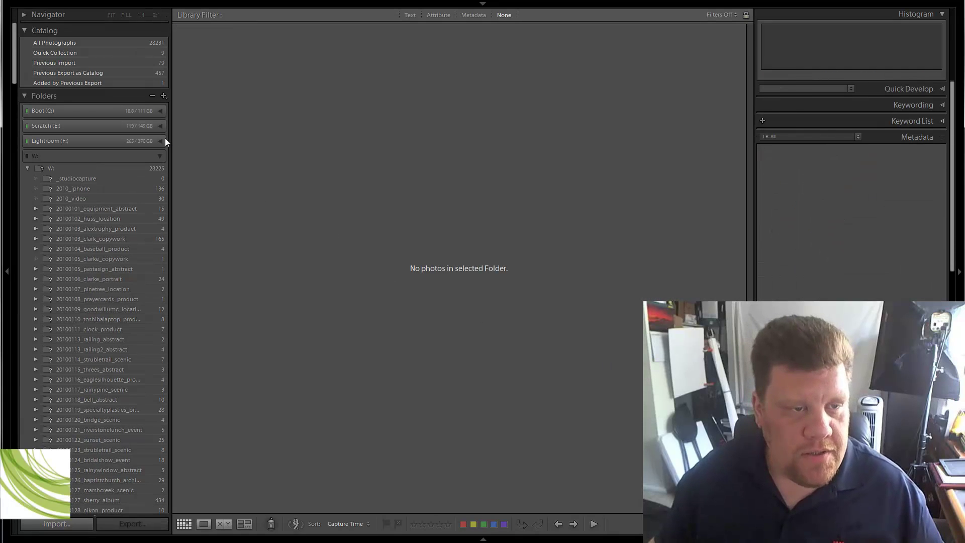
click(159, 127)
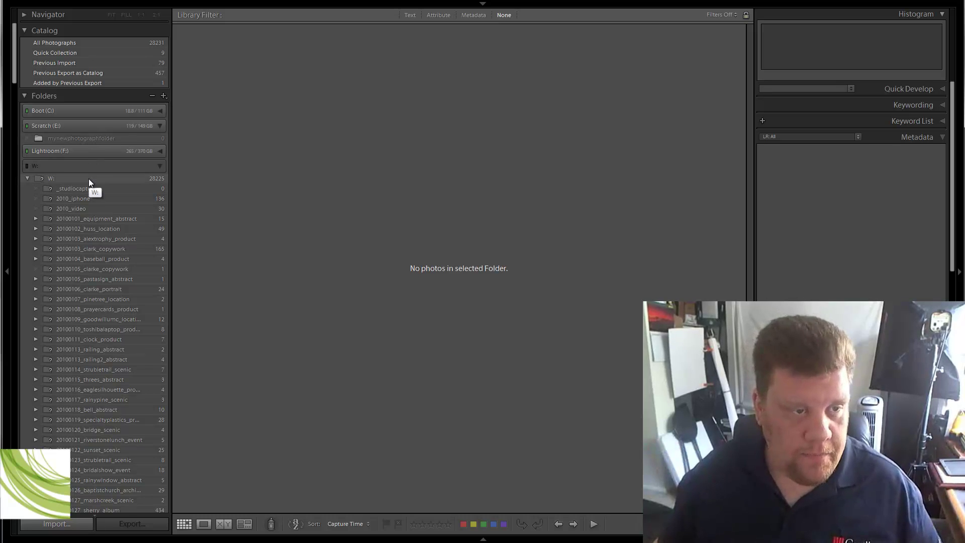
Expand the Boot (C:) drive, view the photo in its Desktop folder, and collapse the drive again.
click(160, 111)
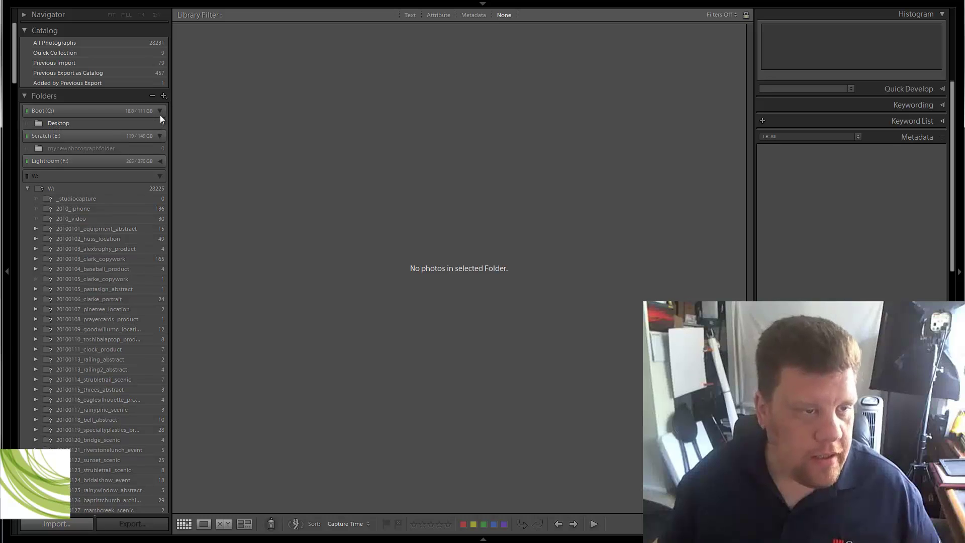
click(146, 122)
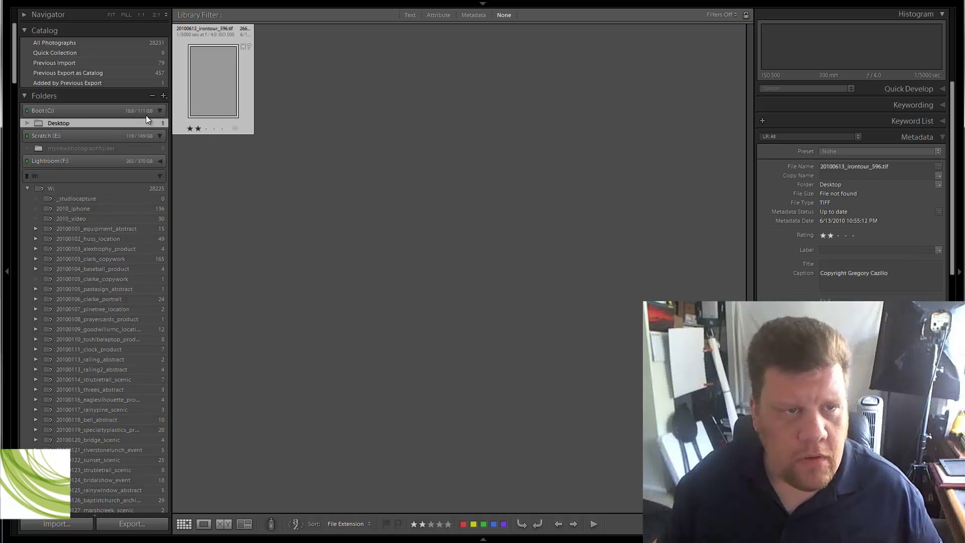
click(162, 112)
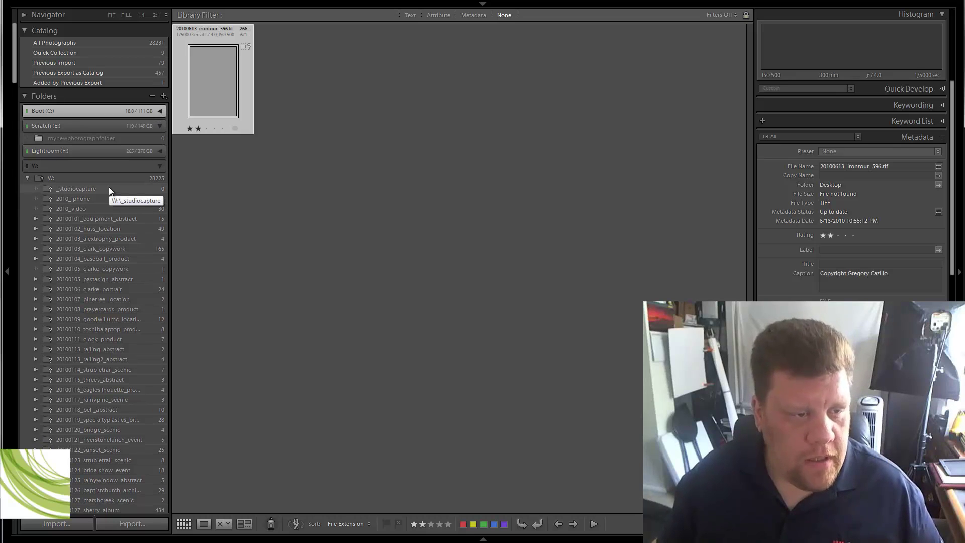
Display the photos in 20100101_equipment_abstract and try to move that folder into mynewphotographfolder on Scratch (E:).
click(103, 220)
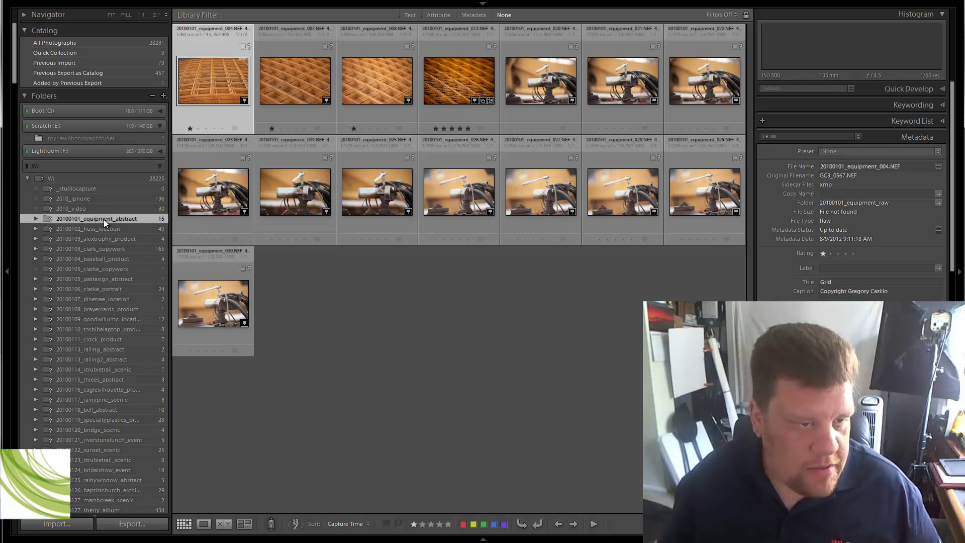
drag(103, 219, 109, 142)
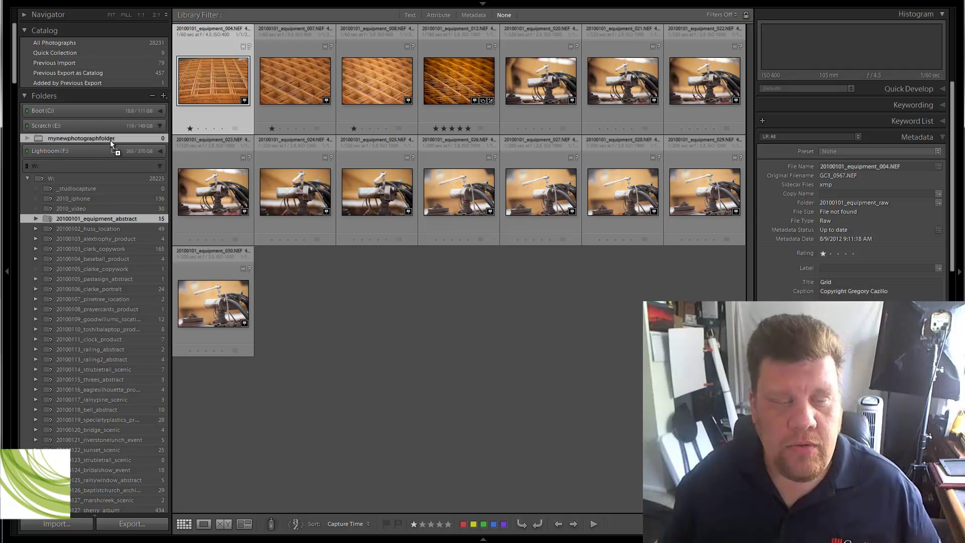
drag(110, 140, 107, 218)
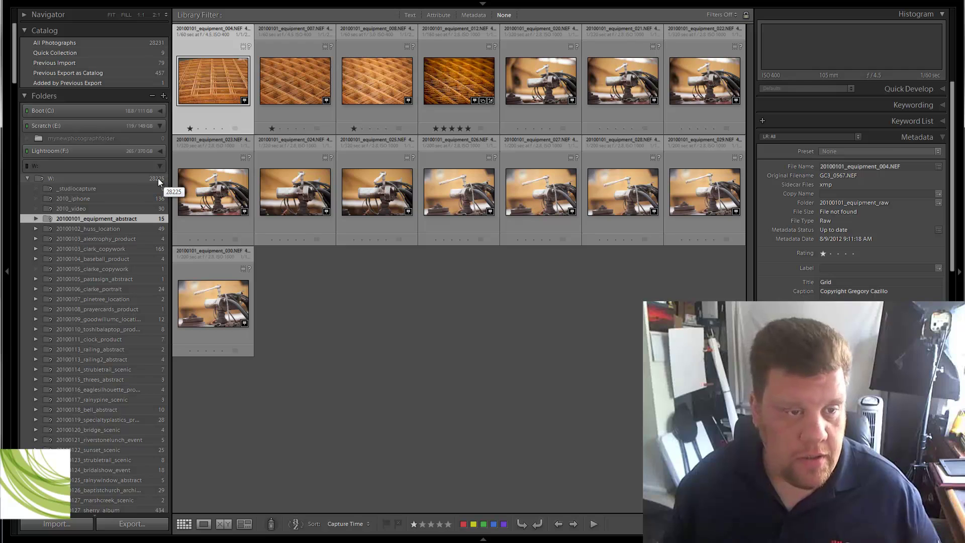
Compare the folder commands offered for W: with those for its _studiocapture subfolder, and dismiss them.
right_click(139, 177)
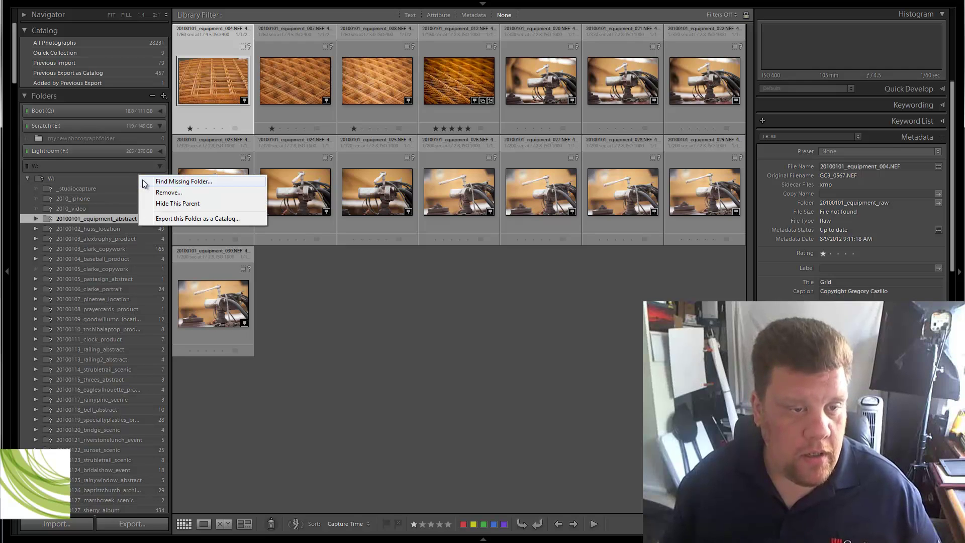
right_click(105, 176)
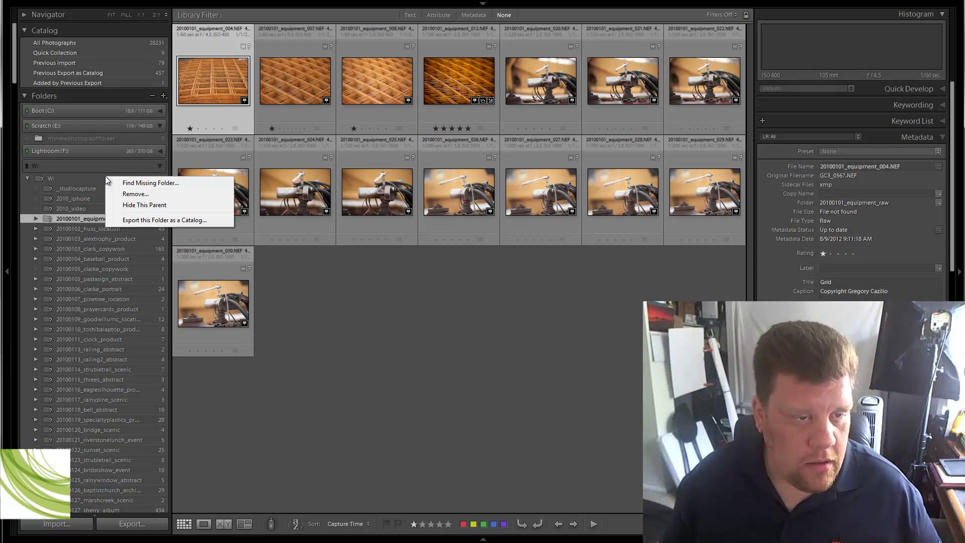
key(Escape)
right_click(96, 186)
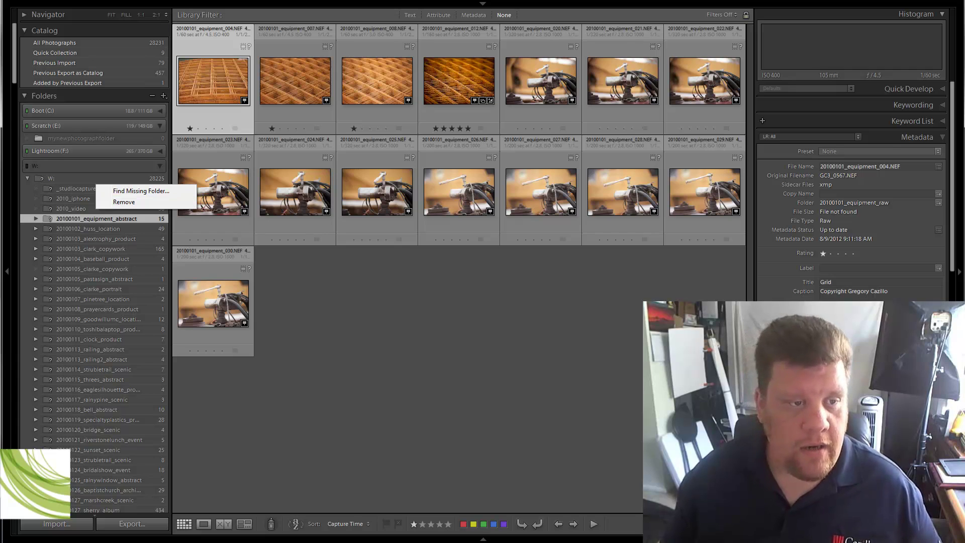
click(116, 203)
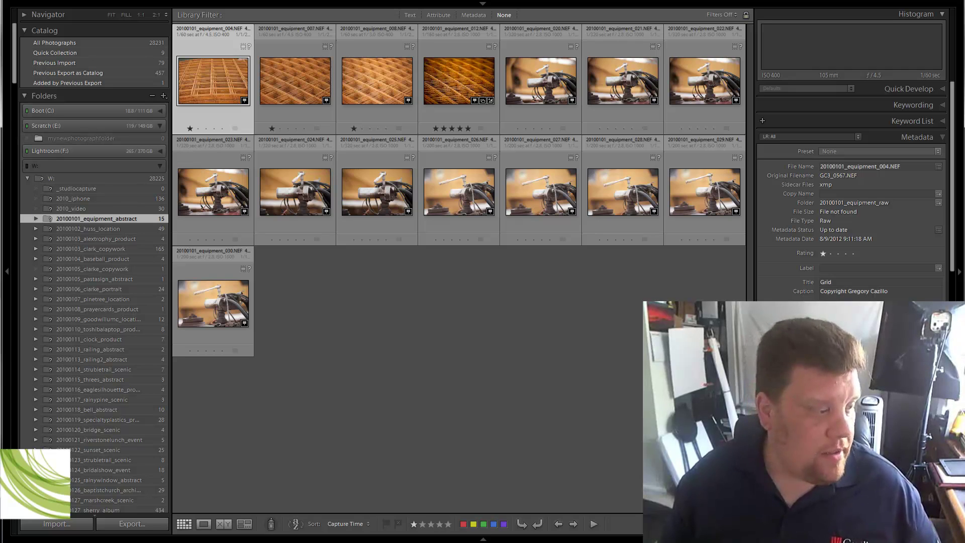
Switch to Chrome, try the Photography Video Q&A page from the article's site navigation, and return to the article's community links.
key(alt+Tab)
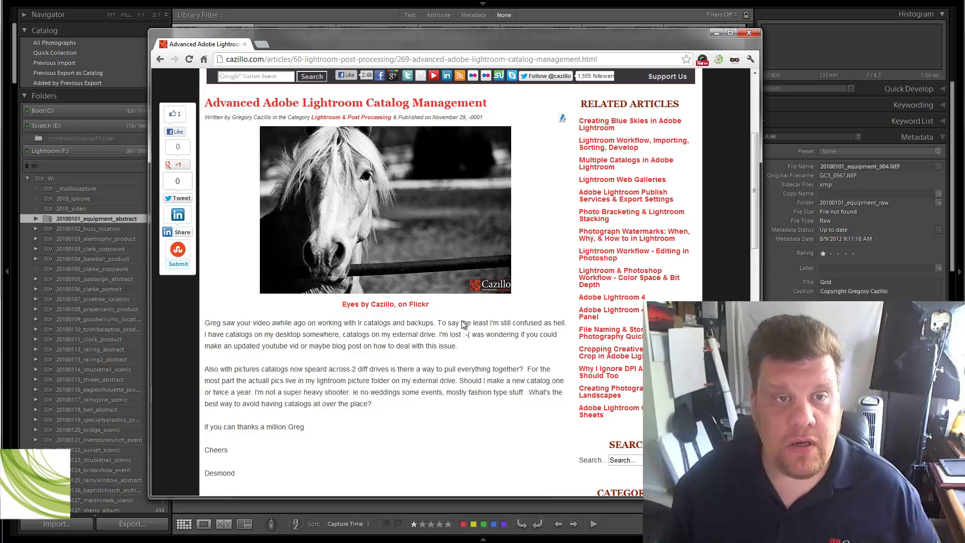
scroll(464, 325, up, 5)
mouse_move(365, 118)
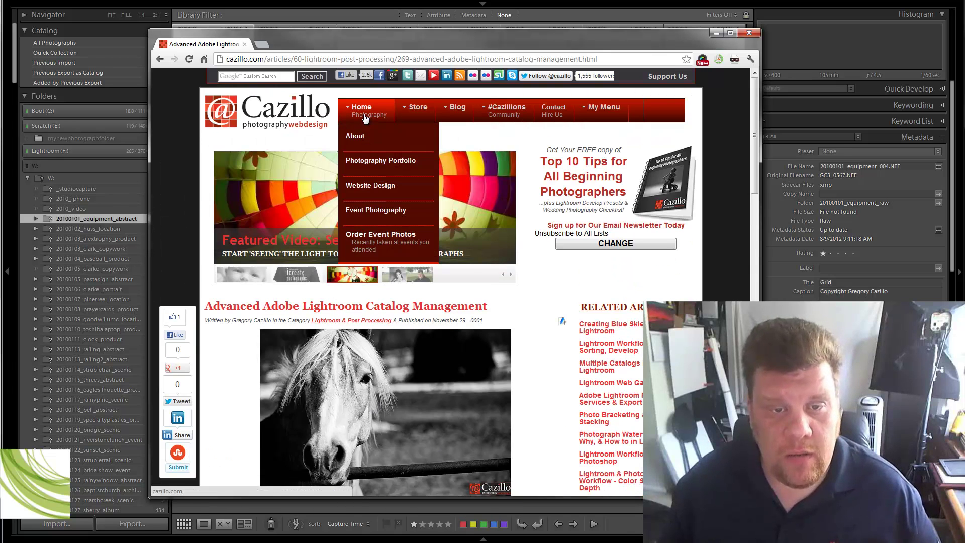
mouse_move(496, 110)
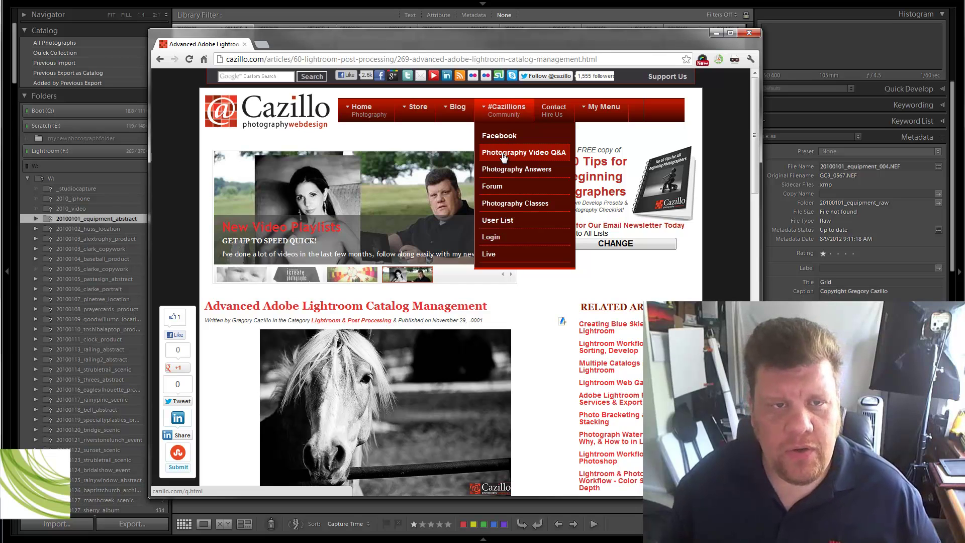
click(504, 156)
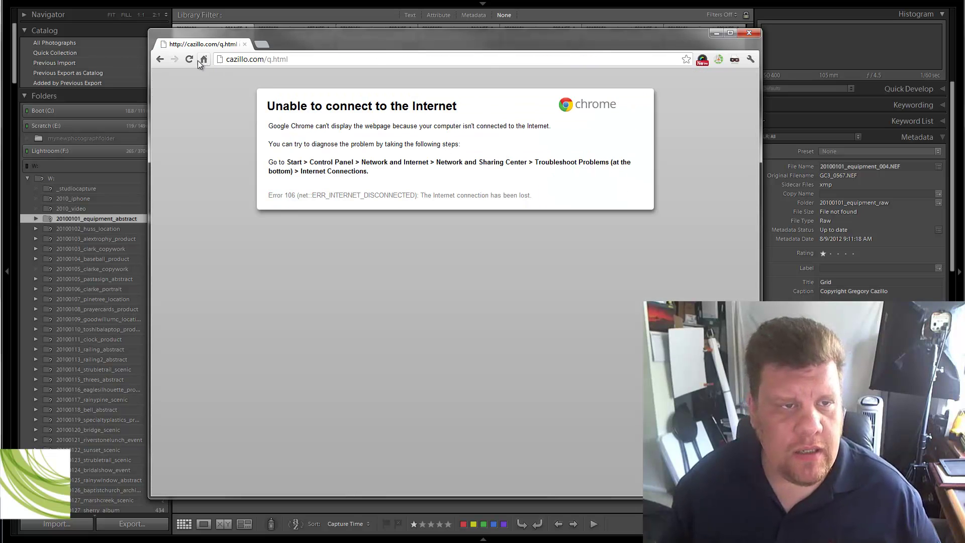
click(160, 59)
mouse_move(518, 116)
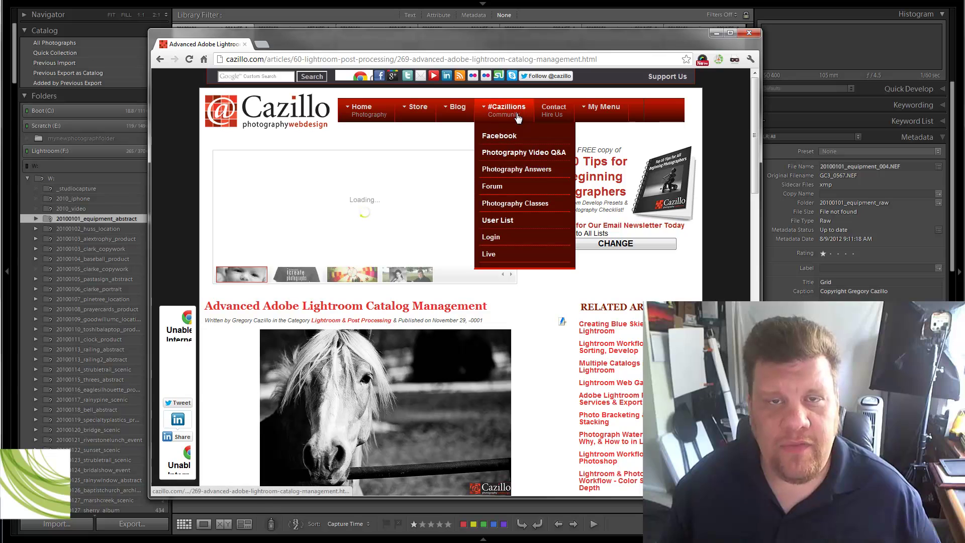